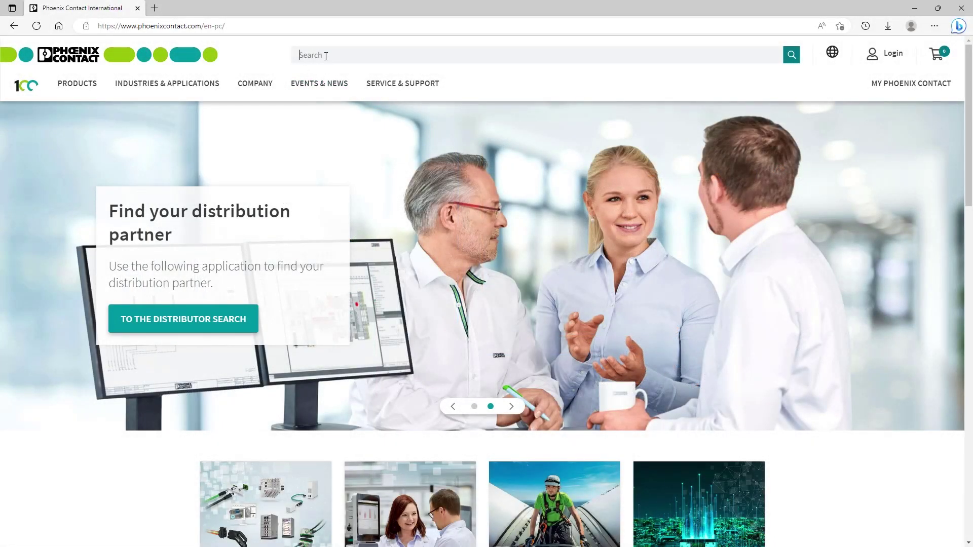
- Search the Phoenix Contact site for 'CAPAROC PM PN' and open its product page
{"action": "type", "text": "cAPAROC PM"}
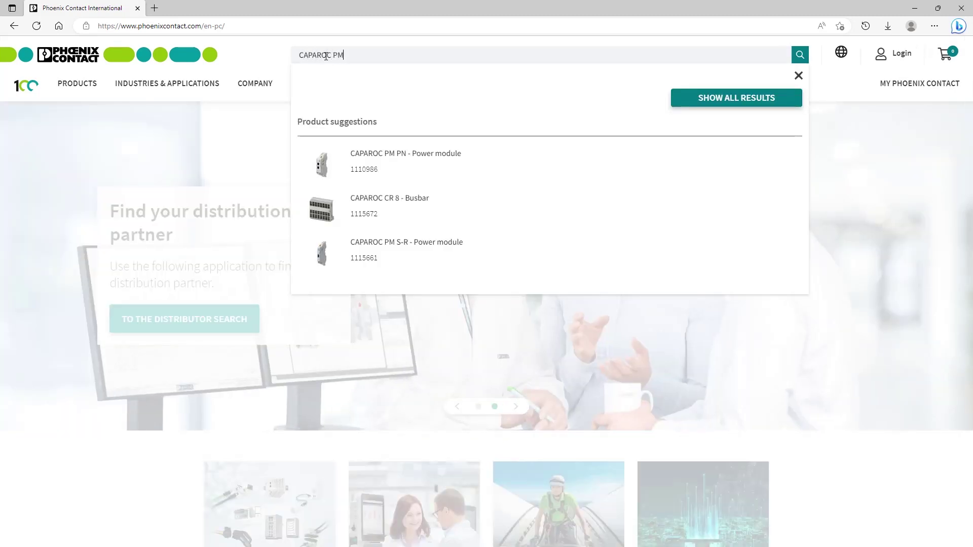
{"action": "type", "text": " PN"}
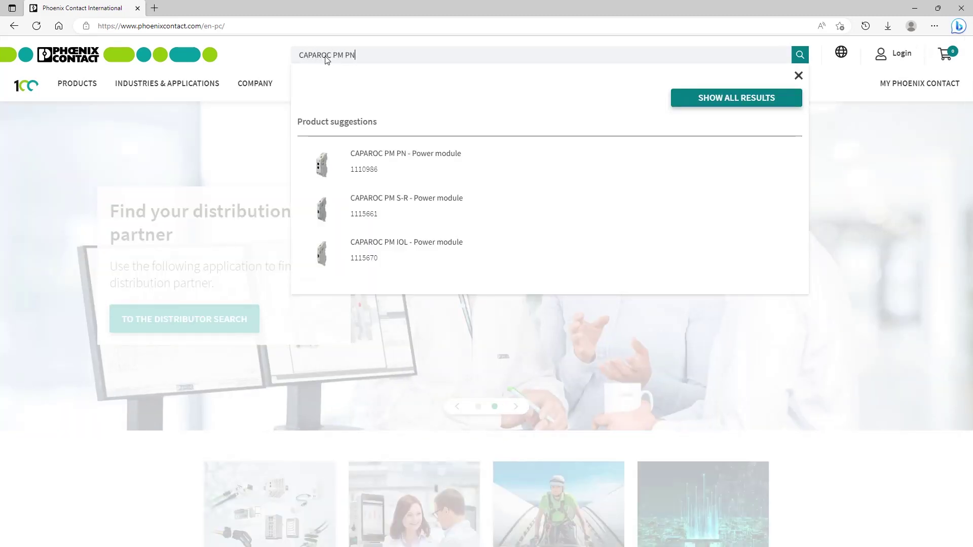
{"action": "left_click", "coordinate": [393, 157]}
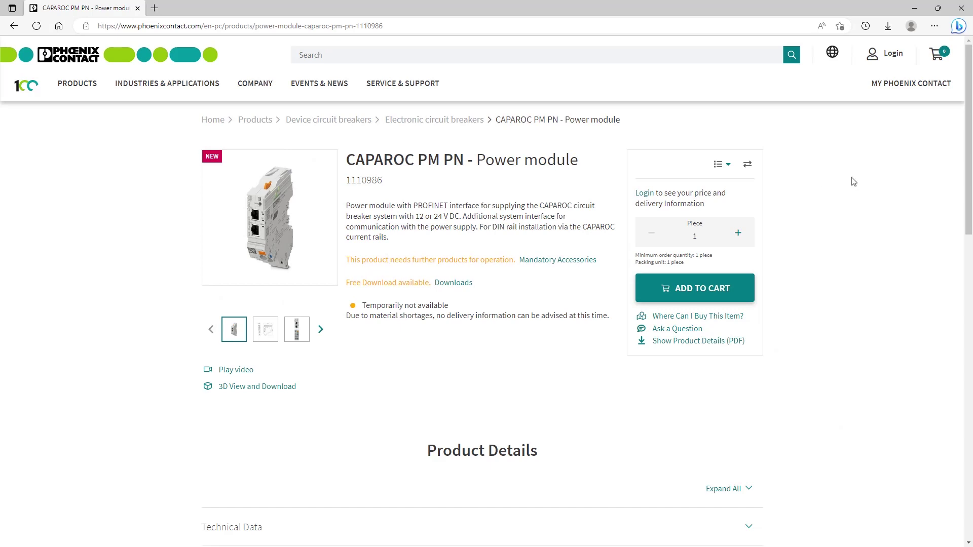
{"action": "scroll", "coordinate": [971, 261], "scroll_direction": "down", "scroll_amount": 3}
{"action": "left_click_drag", "start_coordinate": [970, 261], "coordinate": [964, 309]}
- Download the GSDML 20210908 configuration zip from Downloads after accepting the software license terms
{"action": "left_click", "coordinate": [749, 279]}
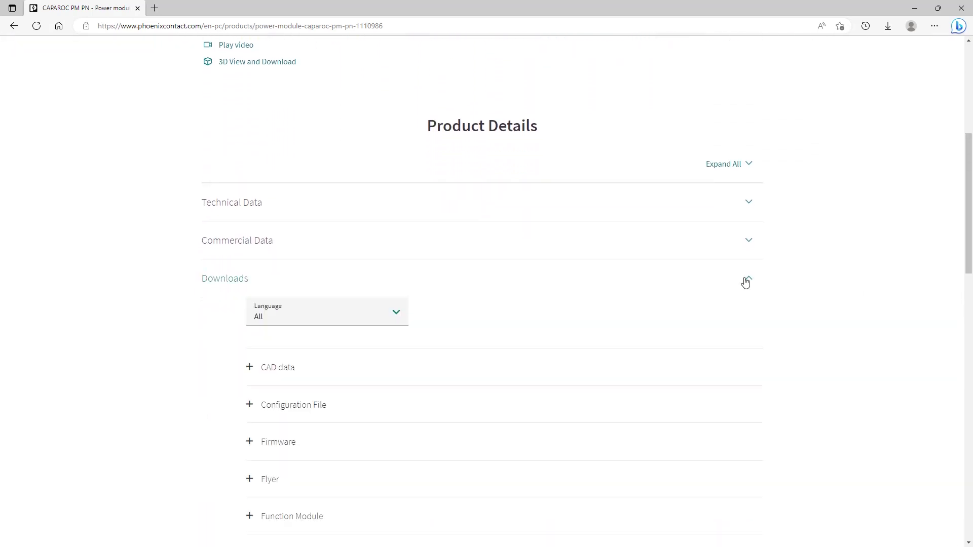
{"action": "scroll", "coordinate": [729, 282], "scroll_direction": "down", "scroll_amount": 3}
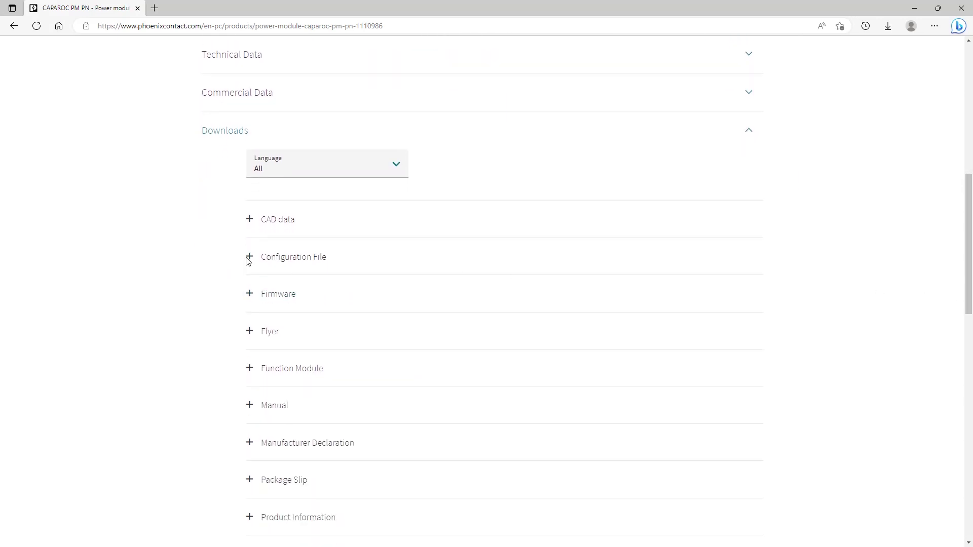
{"action": "left_click", "coordinate": [248, 259]}
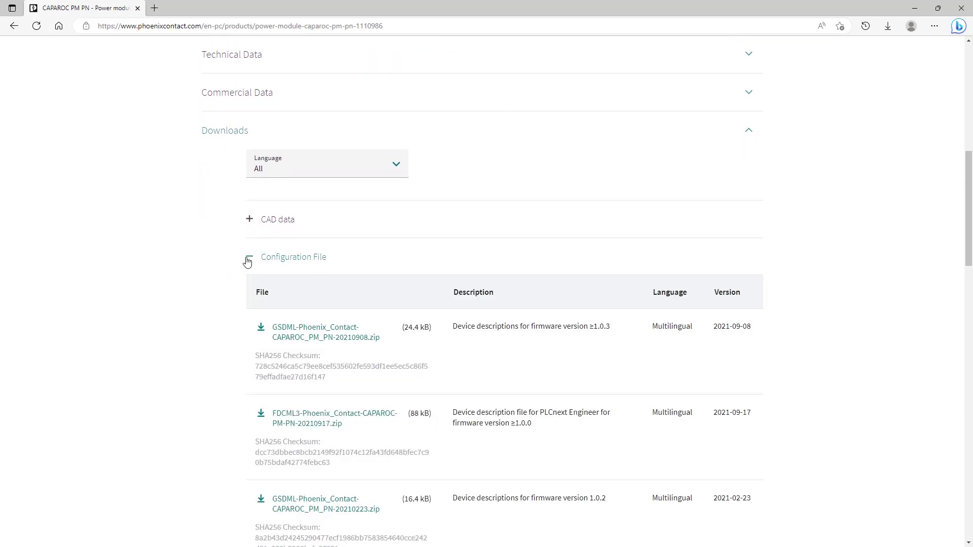
{"action": "left_click", "coordinate": [315, 338]}
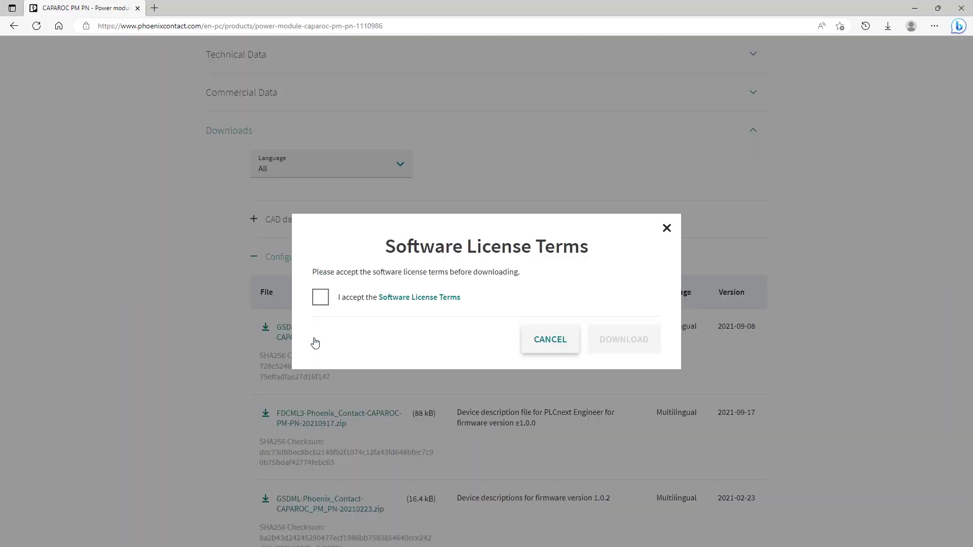
{"action": "left_click", "coordinate": [320, 298]}
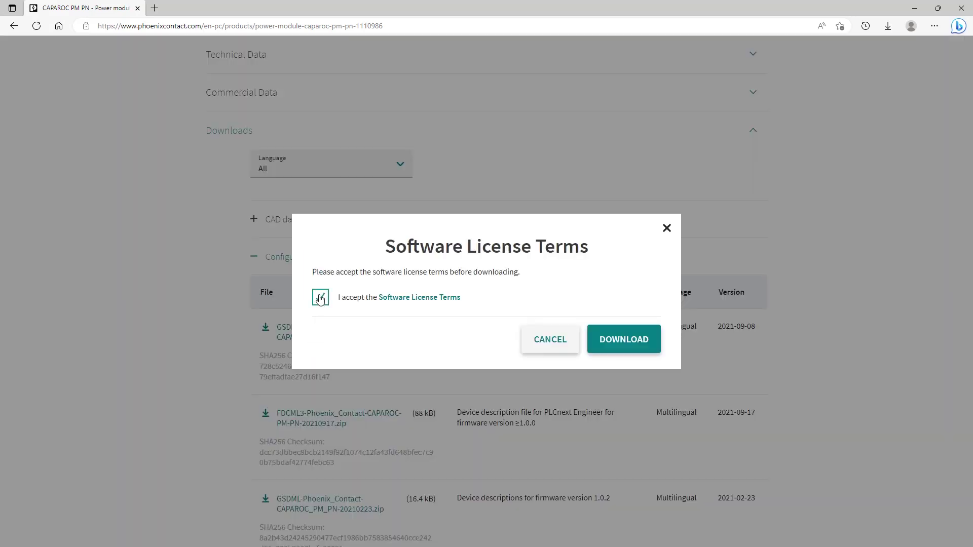
{"action": "left_click", "coordinate": [625, 341]}
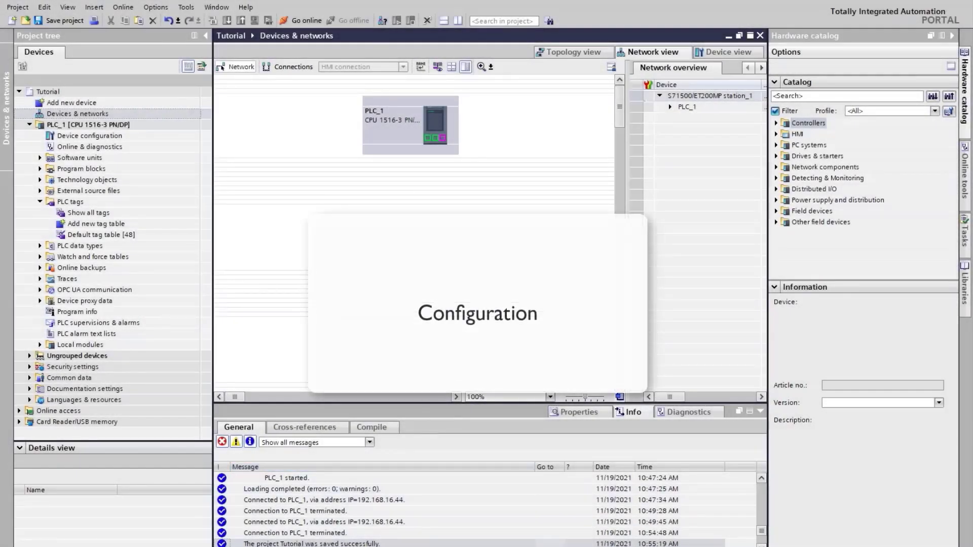
- Open GSD file management and set the source folder to the desktop's GSDML V2.35 folder
{"action": "left_click", "coordinate": [156, 7]}
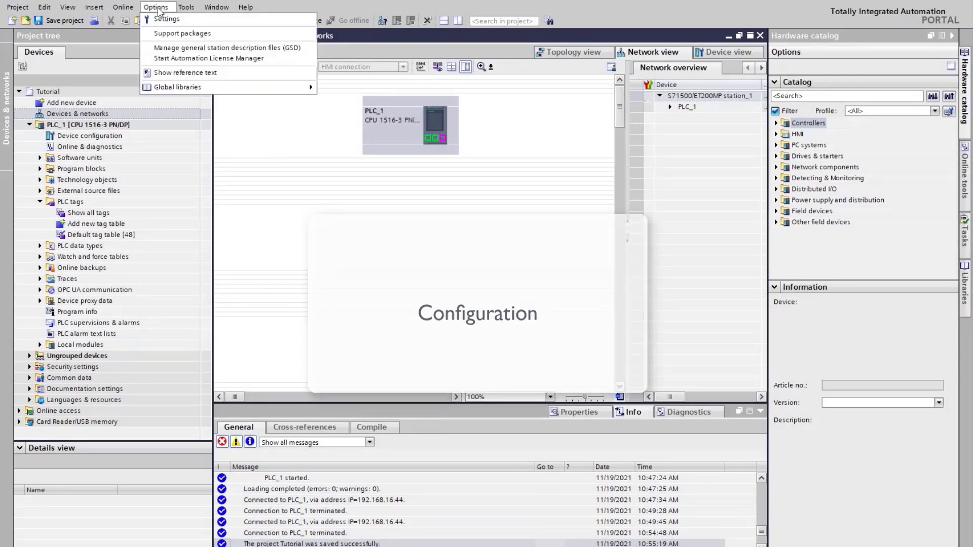
{"action": "left_click", "coordinate": [187, 48]}
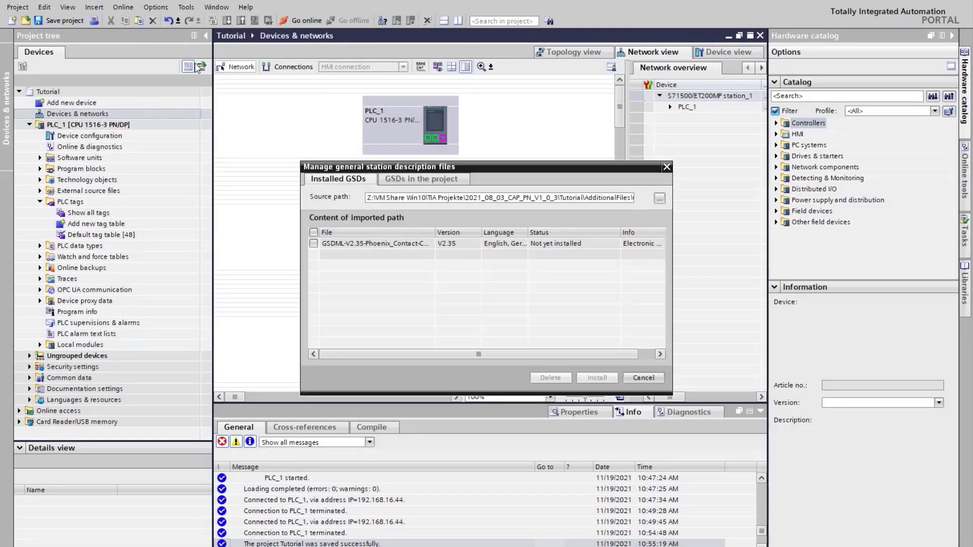
{"action": "left_click", "coordinate": [657, 197]}
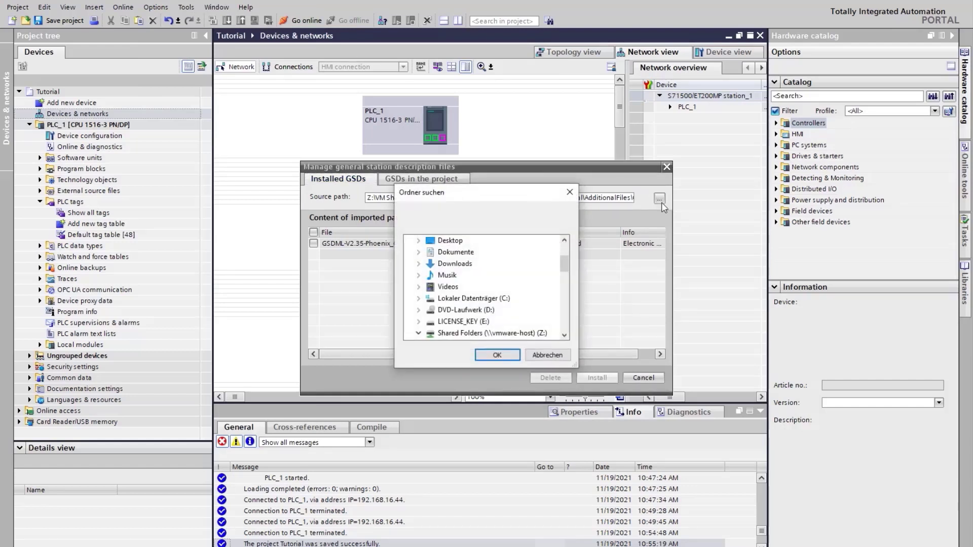
{"action": "double_click", "coordinate": [450, 241]}
{"action": "left_click", "coordinate": [465, 263]}
{"action": "left_click", "coordinate": [497, 355]}
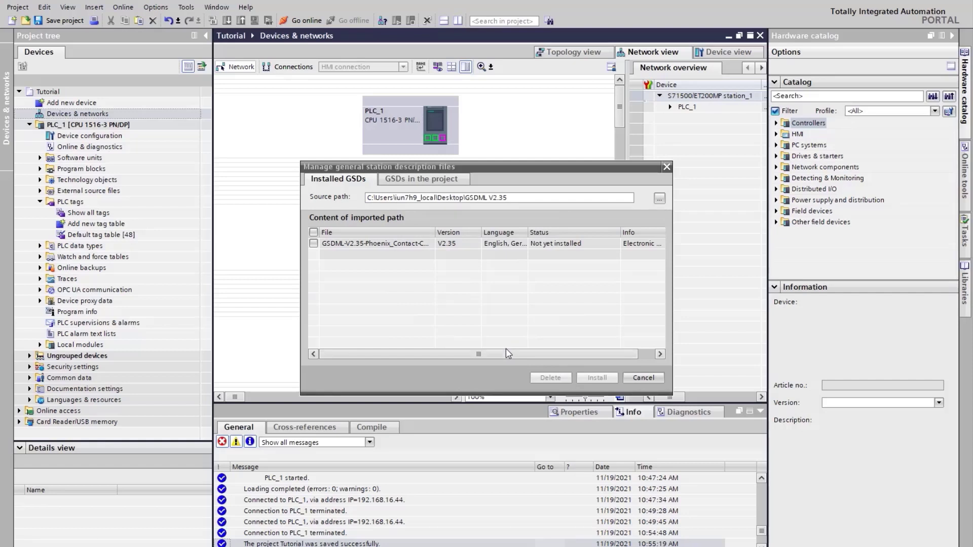
- Install the Phoenix Contact GSDML file and close the installation result
{"action": "left_click", "coordinate": [314, 244]}
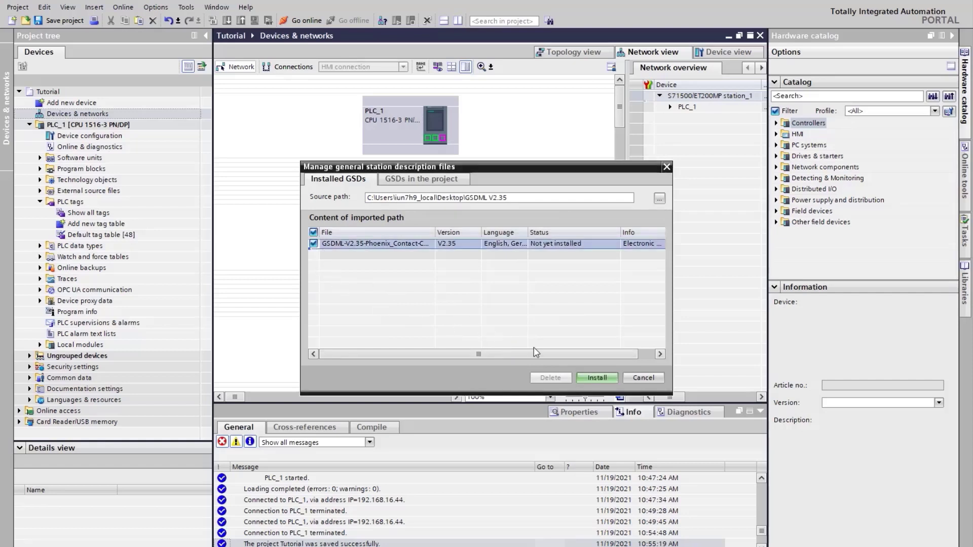
{"action": "left_click", "coordinate": [592, 375]}
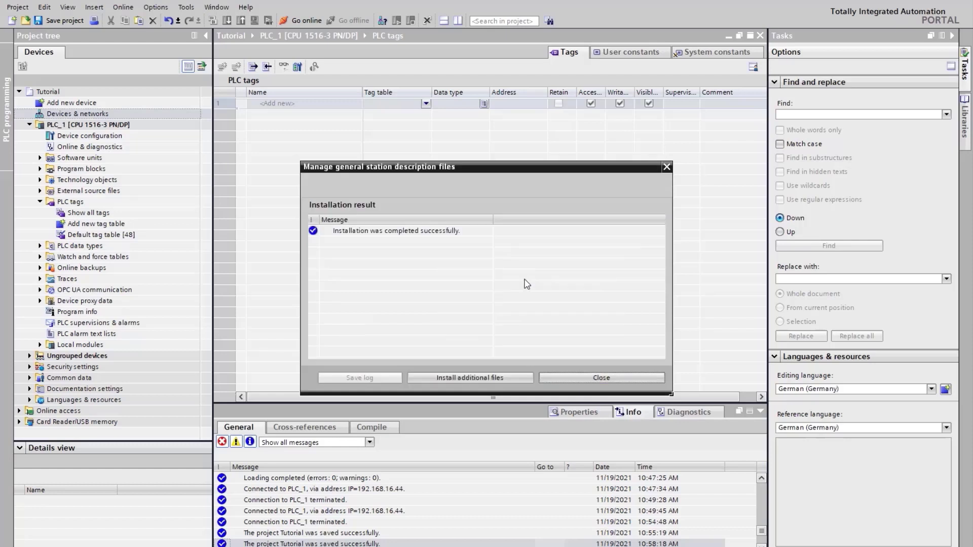
{"action": "left_click", "coordinate": [559, 378]}
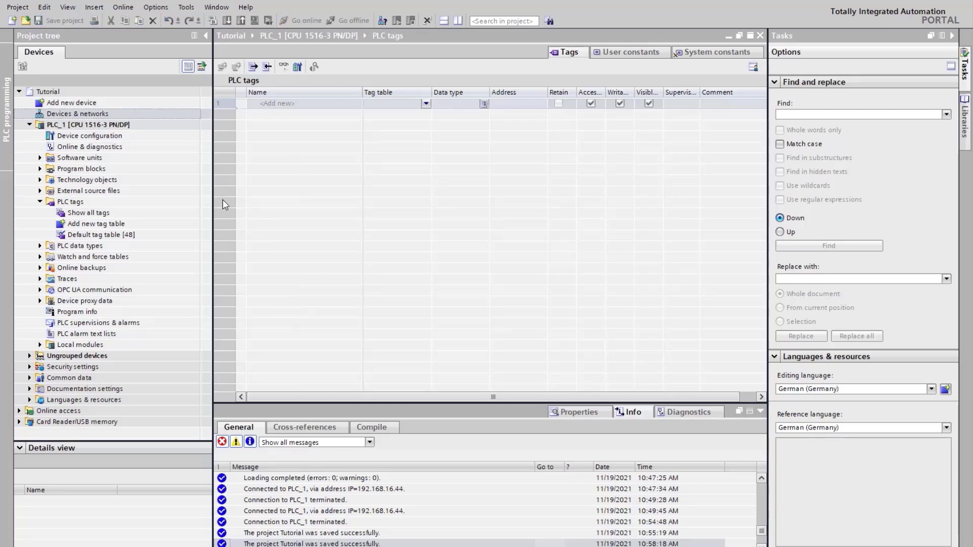
- Find CAPAROC PM PN under Phoenix Contact Electronic Circuit Breakers and select version V2.35 20210908
{"action": "left_click", "coordinate": [101, 113]}
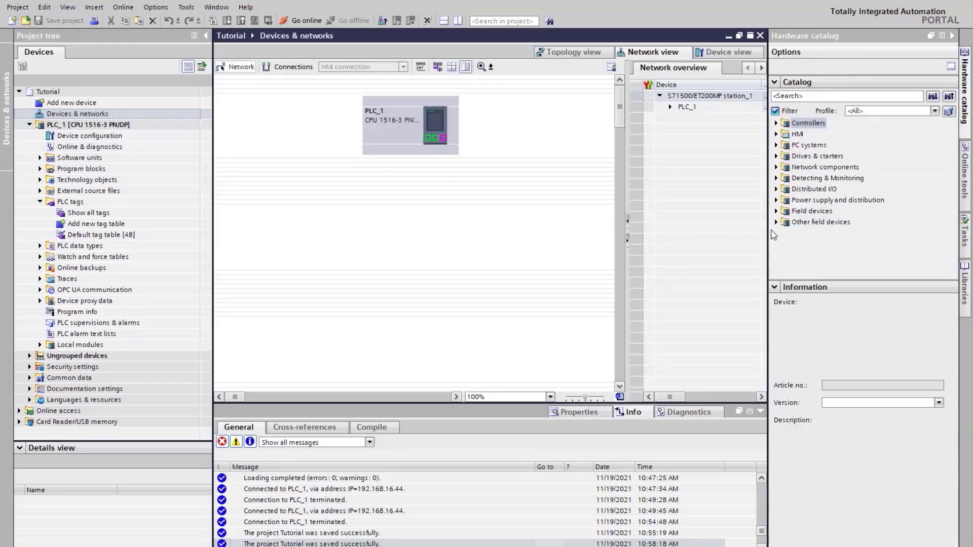
{"action": "left_click", "coordinate": [776, 222]}
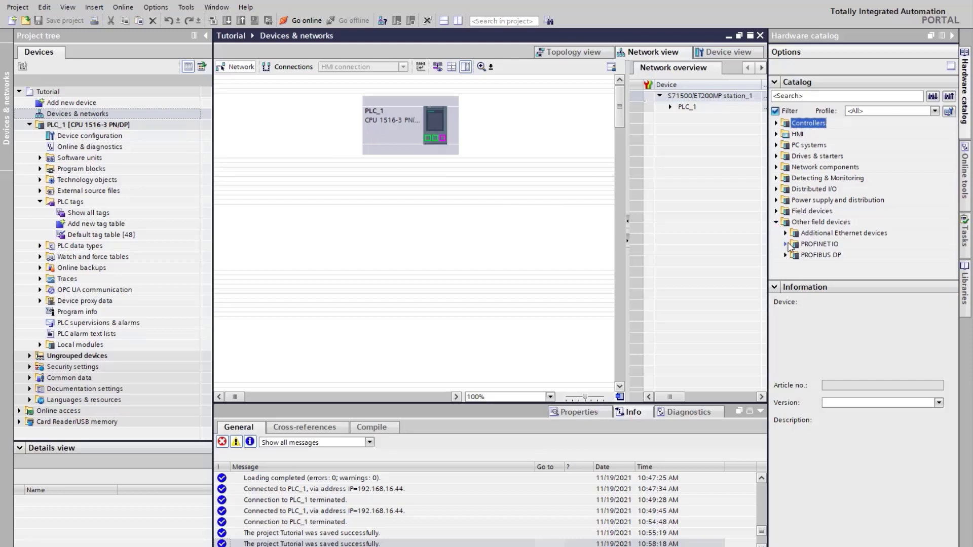
{"action": "left_click", "coordinate": [785, 244]}
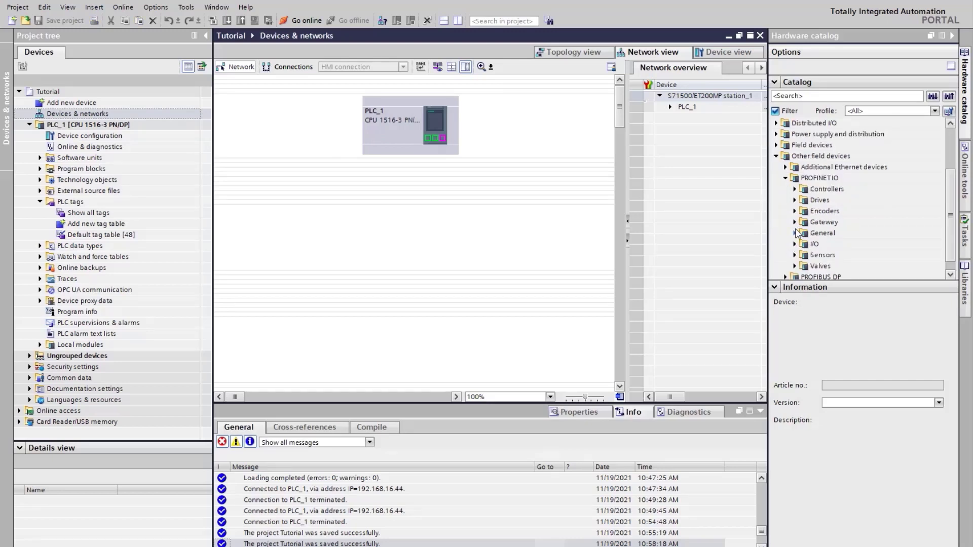
{"action": "left_click", "coordinate": [795, 233]}
{"action": "left_click", "coordinate": [804, 255]}
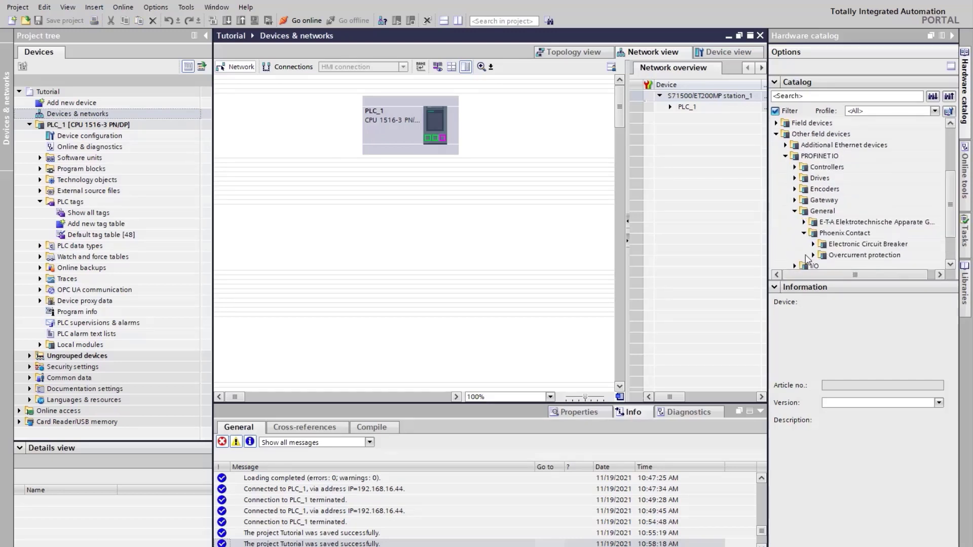
{"action": "left_click", "coordinate": [813, 245]}
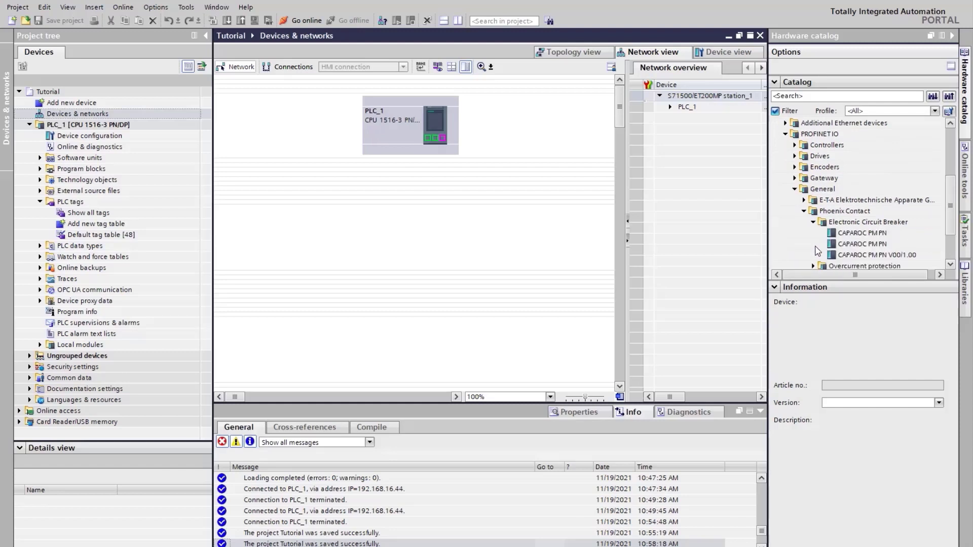
{"action": "left_click", "coordinate": [851, 245]}
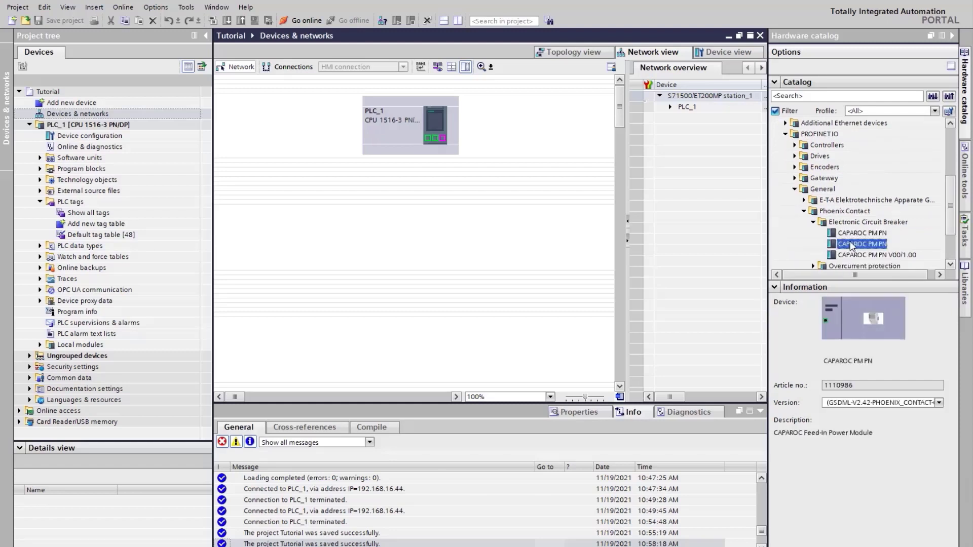
{"action": "left_click", "coordinate": [853, 402]}
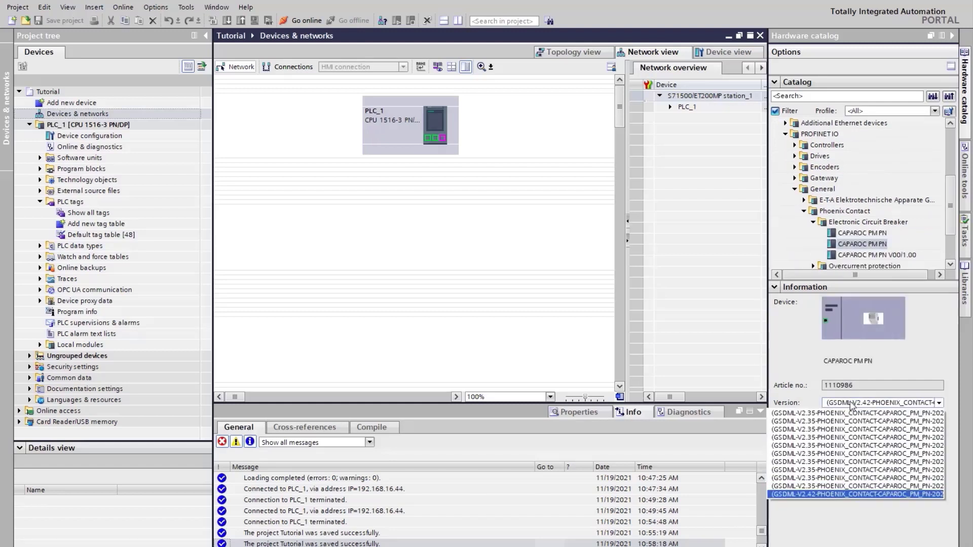
{"action": "left_click", "coordinate": [817, 487]}
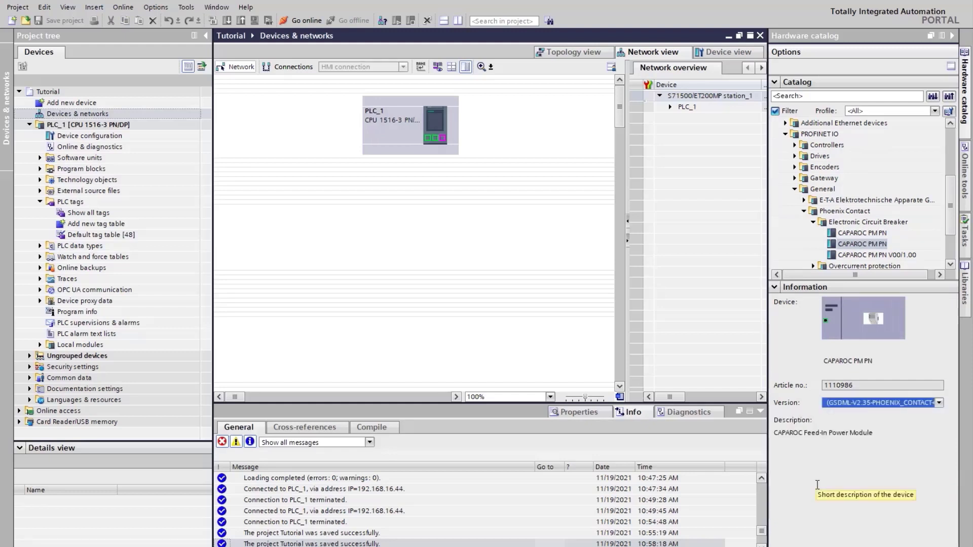
- Place the CAPAROC PM PN in the network and assign it to PLC_1.PROFINET interface_2
{"action": "left_click_drag", "start_coordinate": [855, 247], "coordinate": [554, 225]}
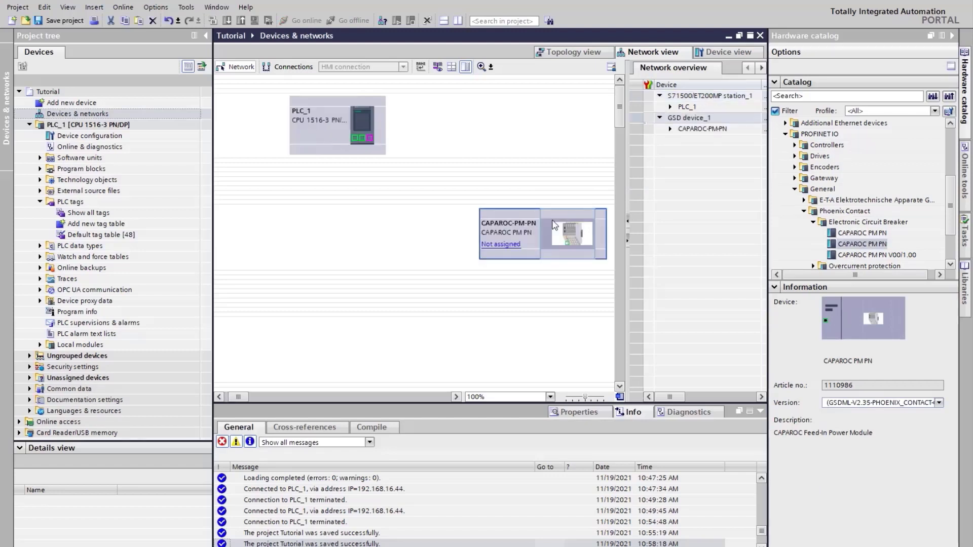
{"action": "left_click", "coordinate": [551, 276]}
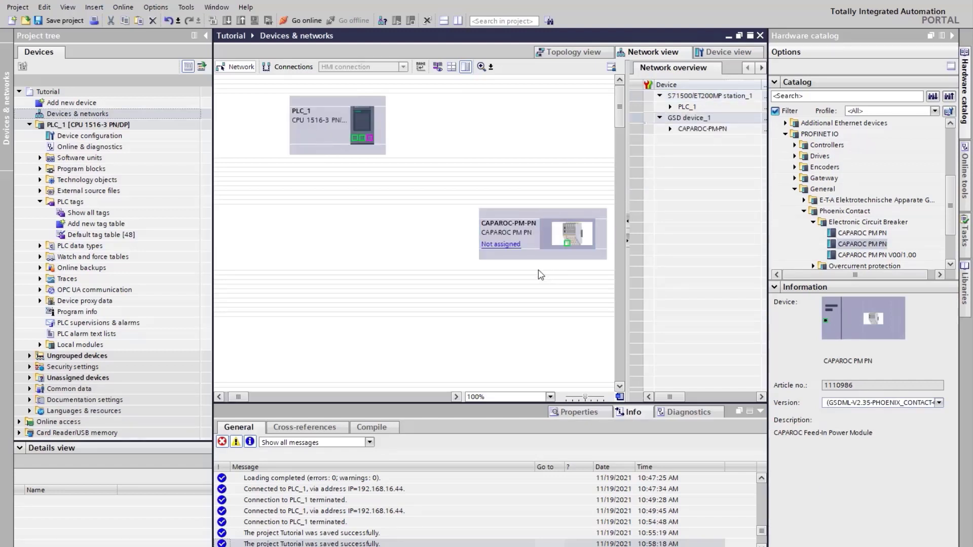
{"action": "left_click", "coordinate": [952, 35]}
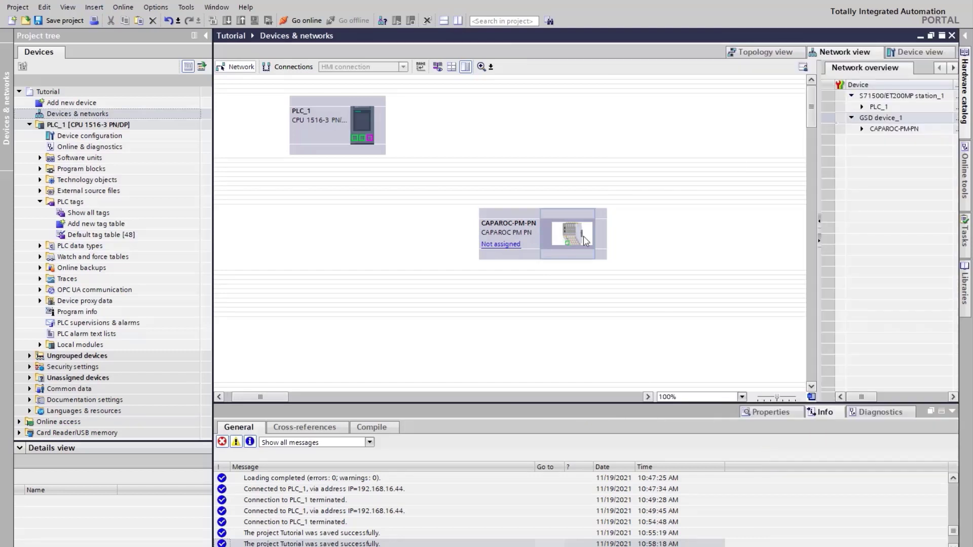
{"action": "left_click", "coordinate": [510, 247]}
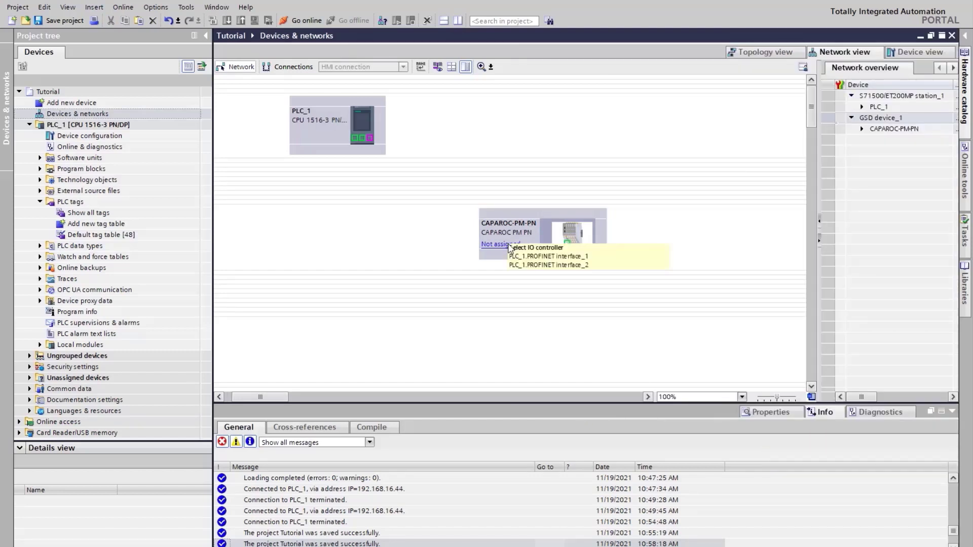
{"action": "left_click", "coordinate": [535, 265]}
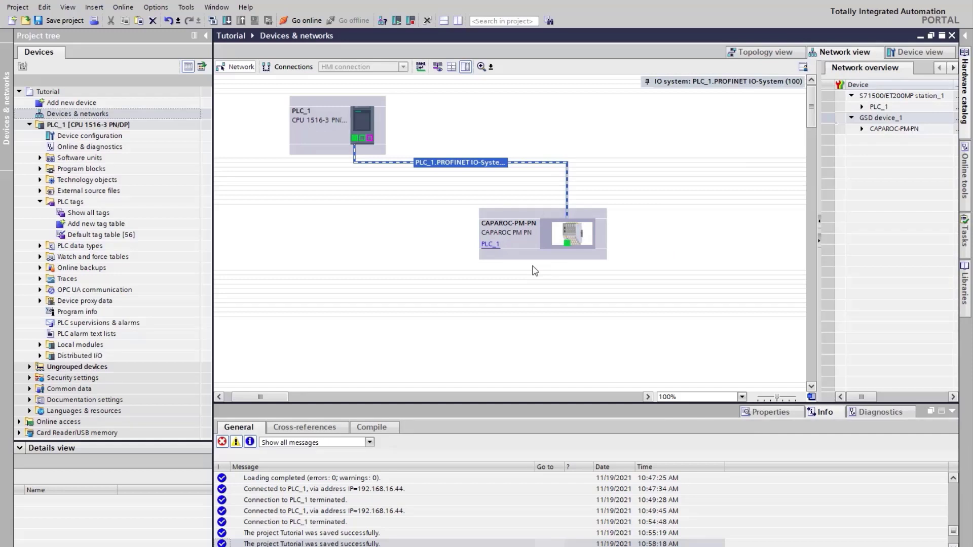
- Open CAPAROC-PM-PN's device view and check IP 192.168.16.1 and PROFINET name caparoc-pm-pn
{"action": "double_click", "coordinate": [577, 237]}
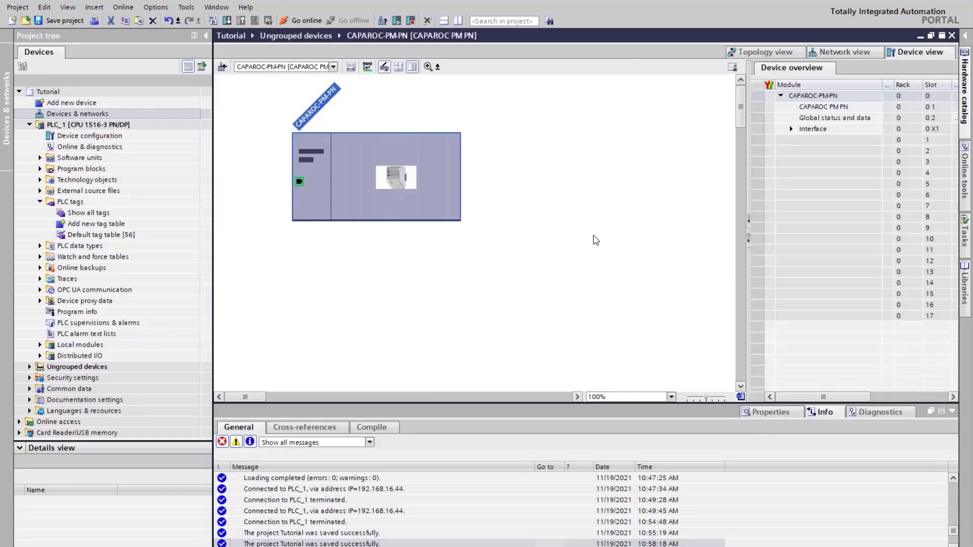
{"action": "left_click", "coordinate": [744, 411]}
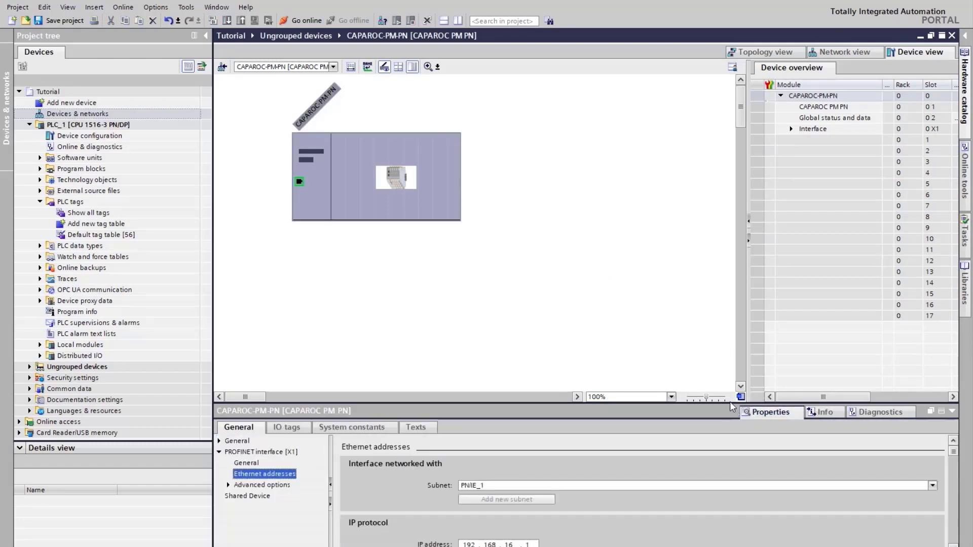
{"action": "left_click_drag", "start_coordinate": [725, 403], "coordinate": [717, 293]}
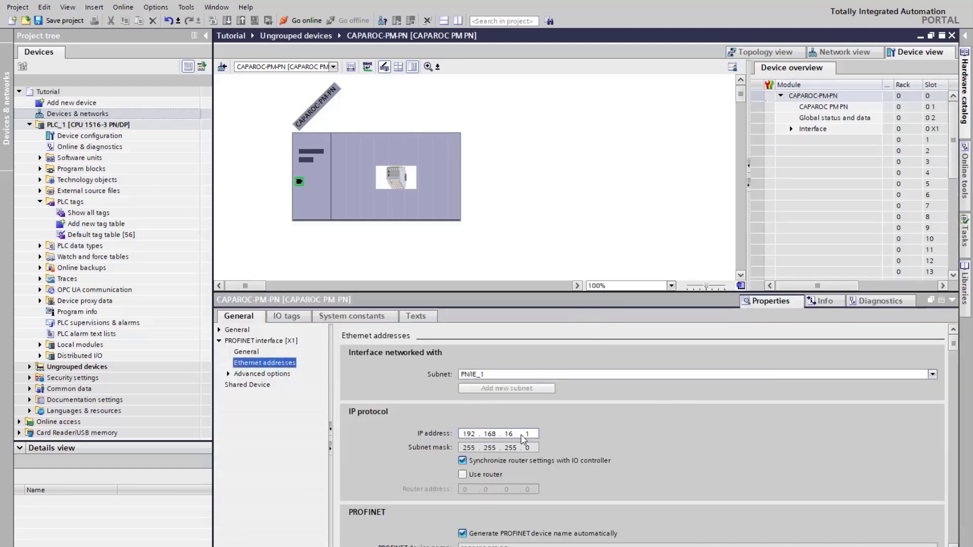
{"action": "left_click_drag", "start_coordinate": [952, 345], "coordinate": [954, 400]}
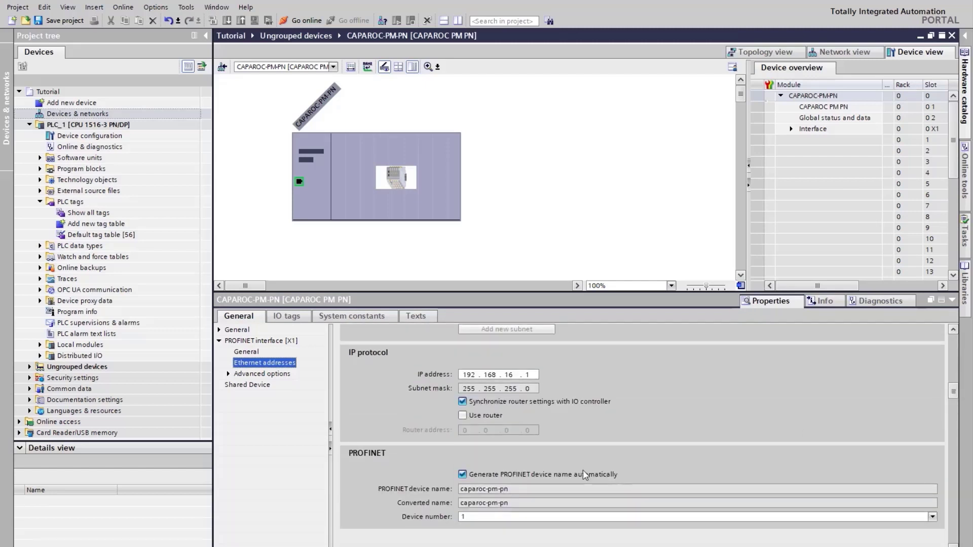
{"action": "left_click_drag", "start_coordinate": [525, 488], "coordinate": [458, 490]}
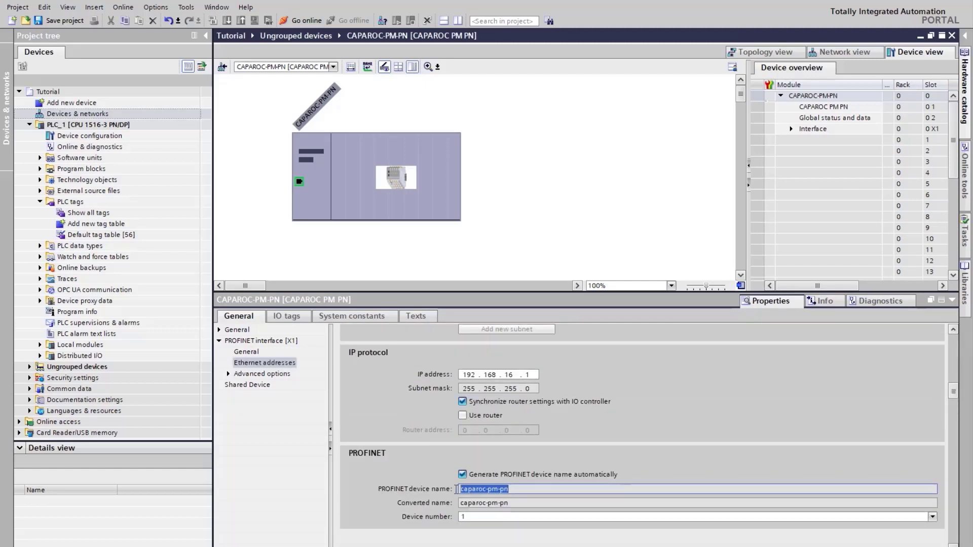
{"action": "left_click", "coordinate": [517, 488]}
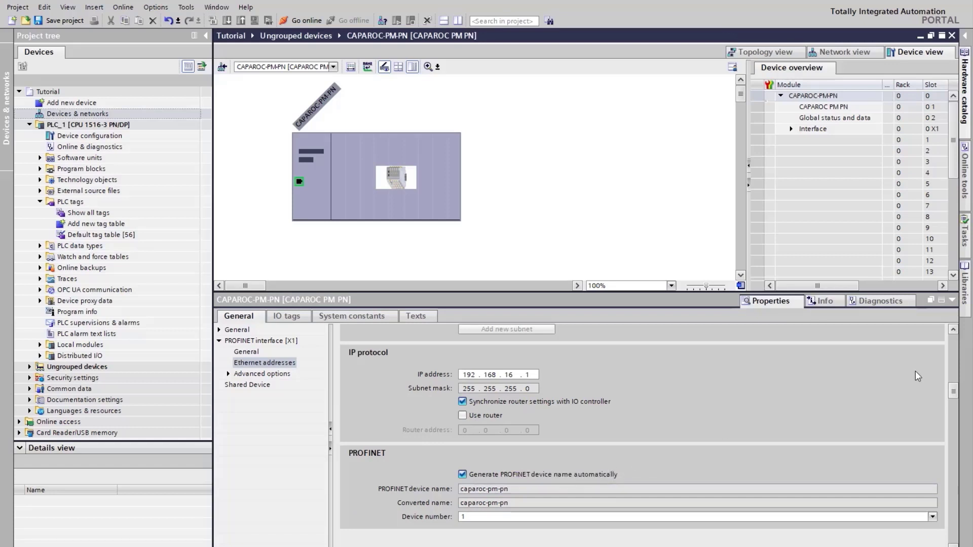
{"action": "left_click_drag", "start_coordinate": [951, 394], "coordinate": [951, 346]}
{"action": "left_click_drag", "start_coordinate": [522, 292], "coordinate": [517, 319]}
- Drag two CAPAROC E4 12-24DC/1-10A modules from the catalog's Module group into slots 1 and 2
{"action": "left_click", "coordinate": [965, 109]}
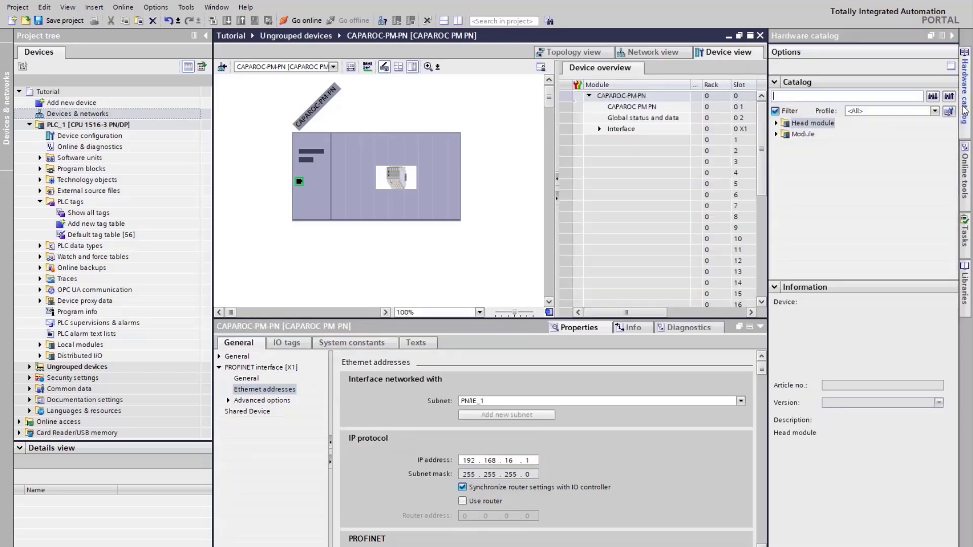
{"action": "left_click", "coordinate": [776, 134]}
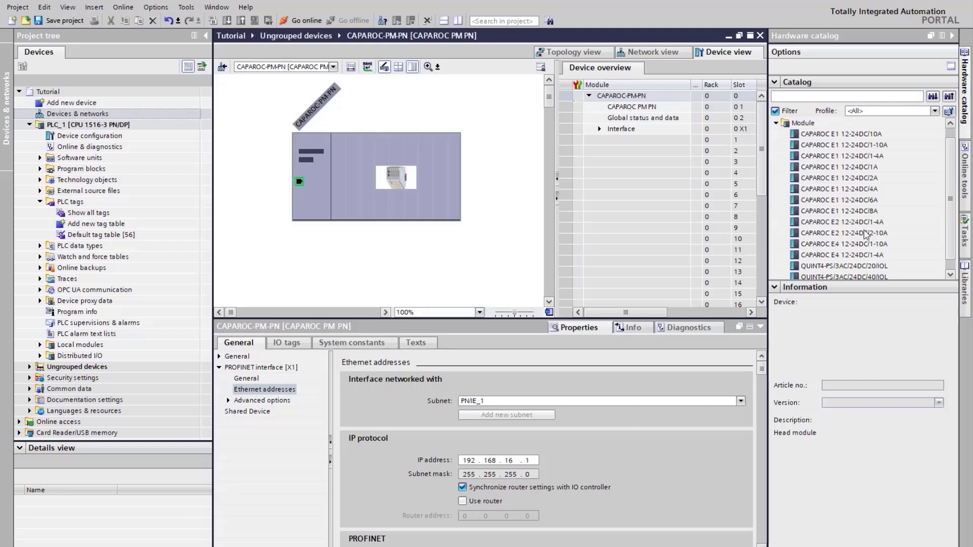
{"action": "left_click", "coordinate": [849, 246]}
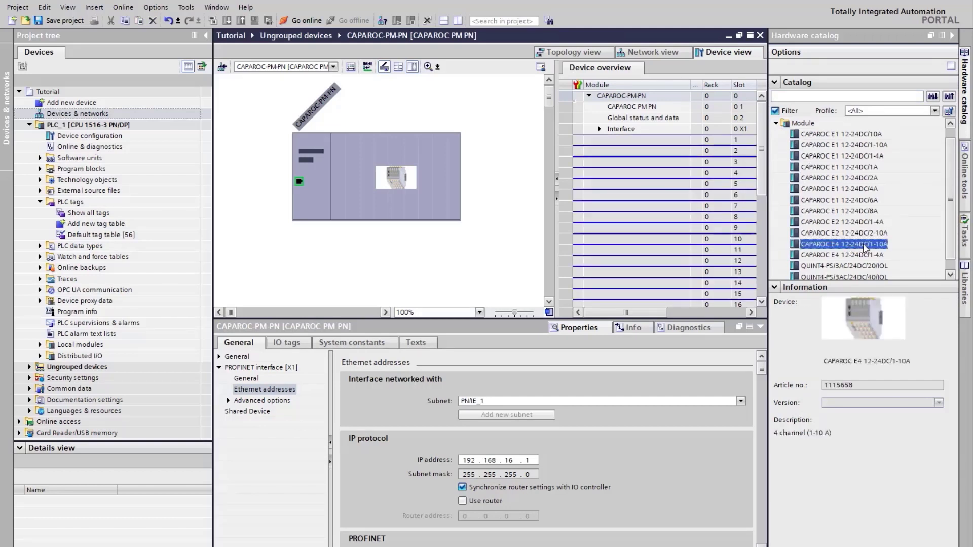
{"action": "left_click_drag", "start_coordinate": [866, 247], "coordinate": [651, 146]}
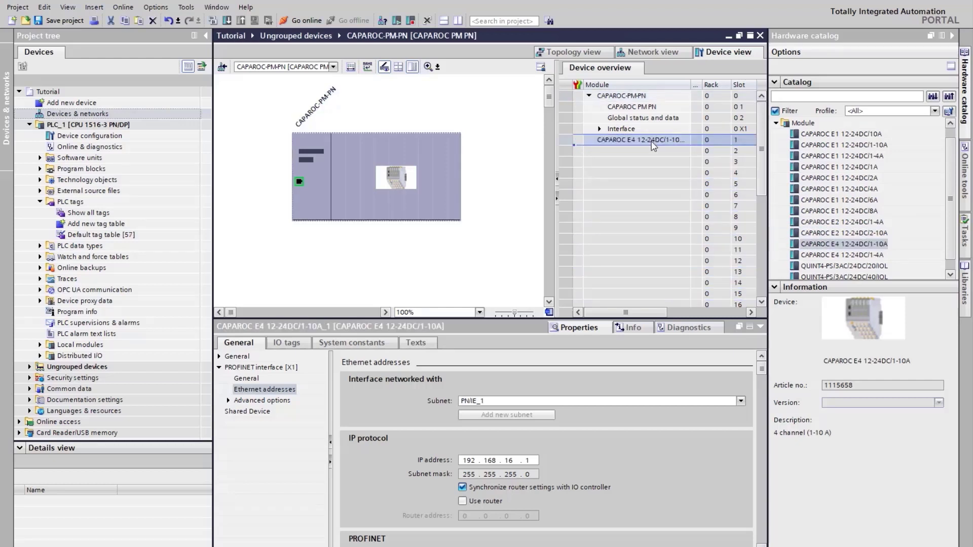
{"action": "left_click_drag", "start_coordinate": [859, 247], "coordinate": [659, 152]}
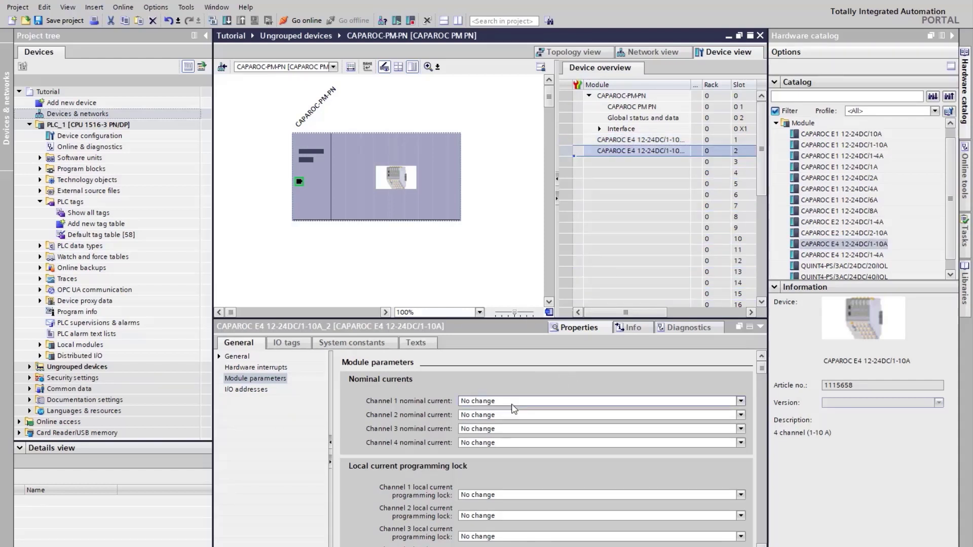
{"action": "left_click", "coordinate": [501, 402]}
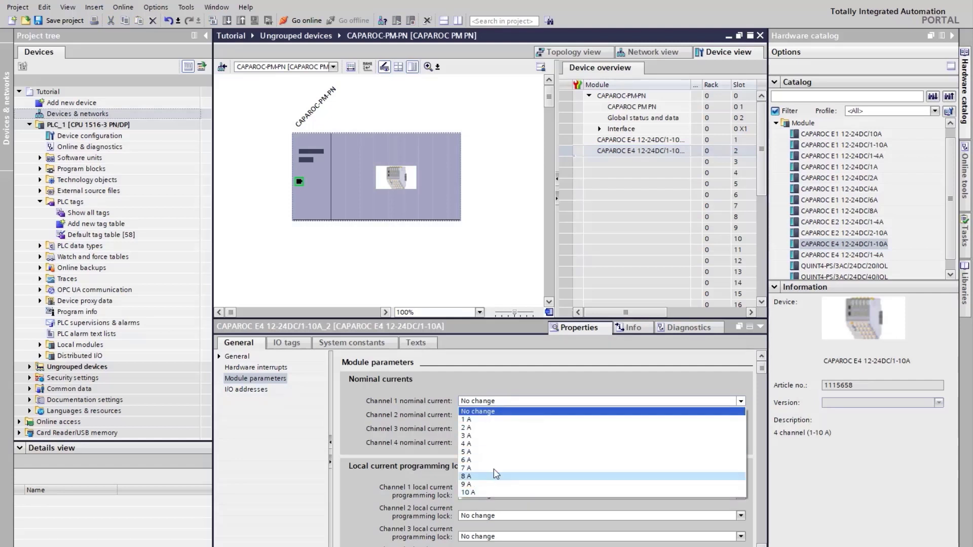
- Set the slot 2 E4 module's Channel 1–4 nominal currents to 4 A, 4 A, 6 A, 6 A
{"action": "left_click", "coordinate": [497, 445]}
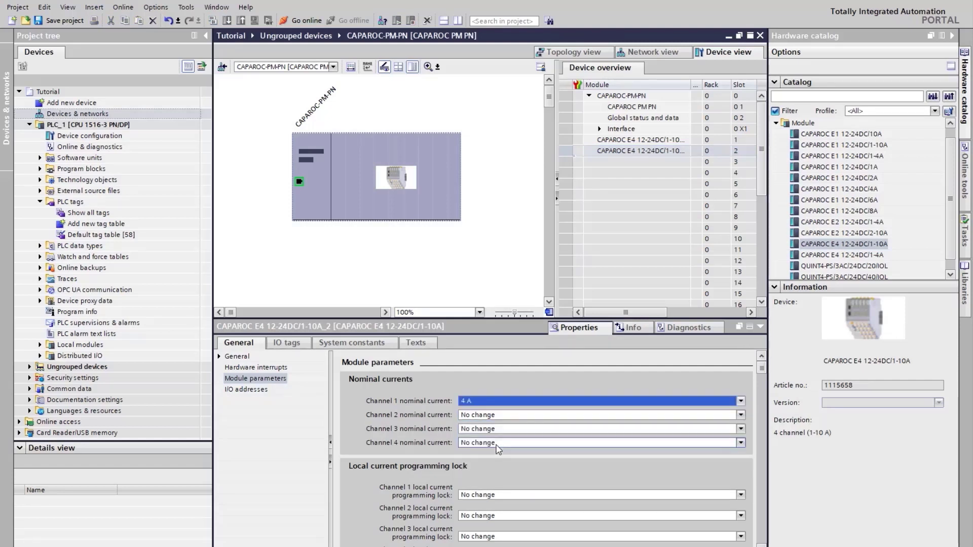
{"action": "left_click", "coordinate": [496, 415]}
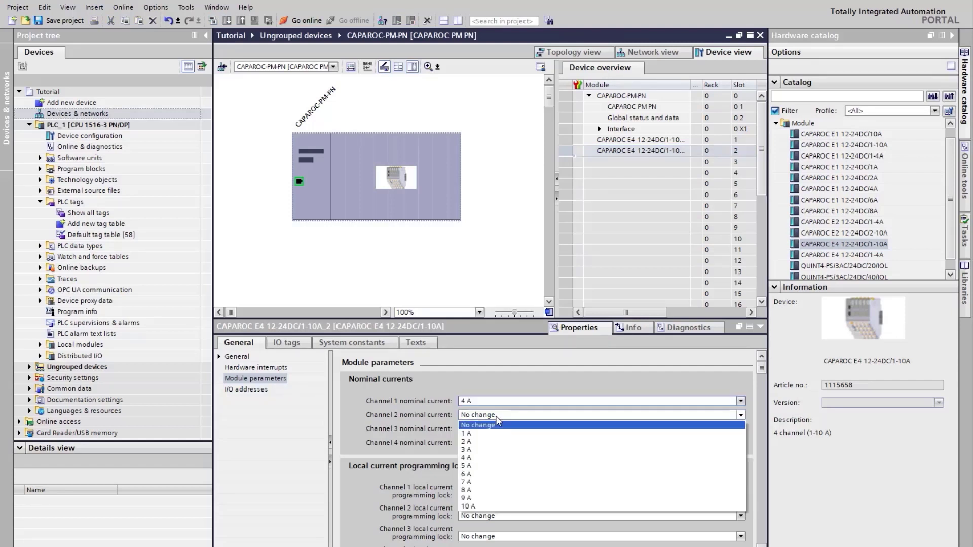
{"action": "left_click", "coordinate": [491, 458]}
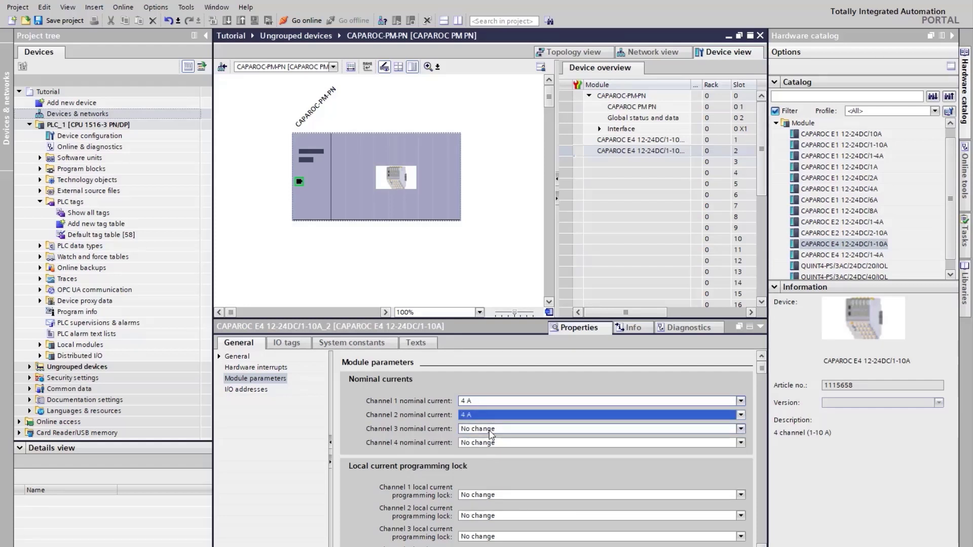
{"action": "left_click", "coordinate": [489, 430]}
{"action": "left_click", "coordinate": [484, 489]}
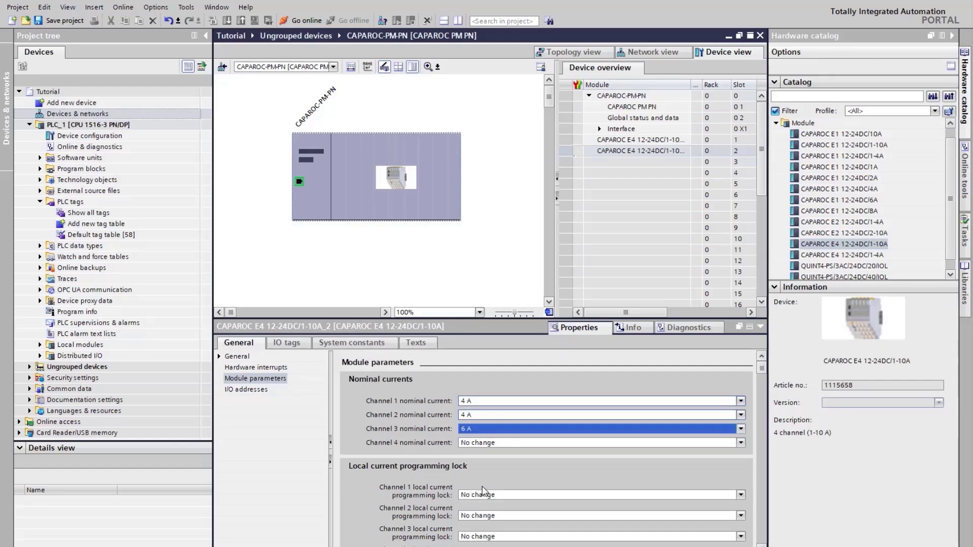
{"action": "left_click", "coordinate": [494, 443]}
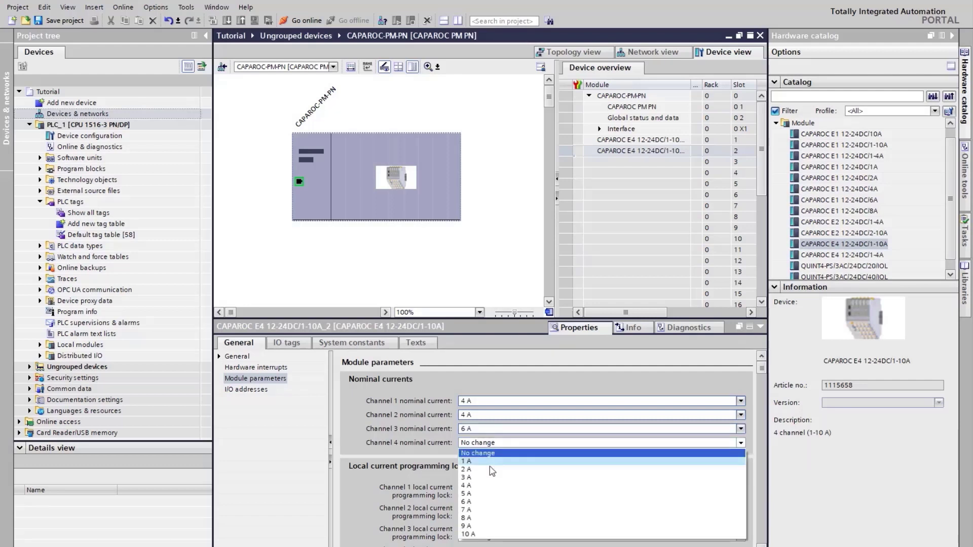
{"action": "left_click", "coordinate": [487, 501]}
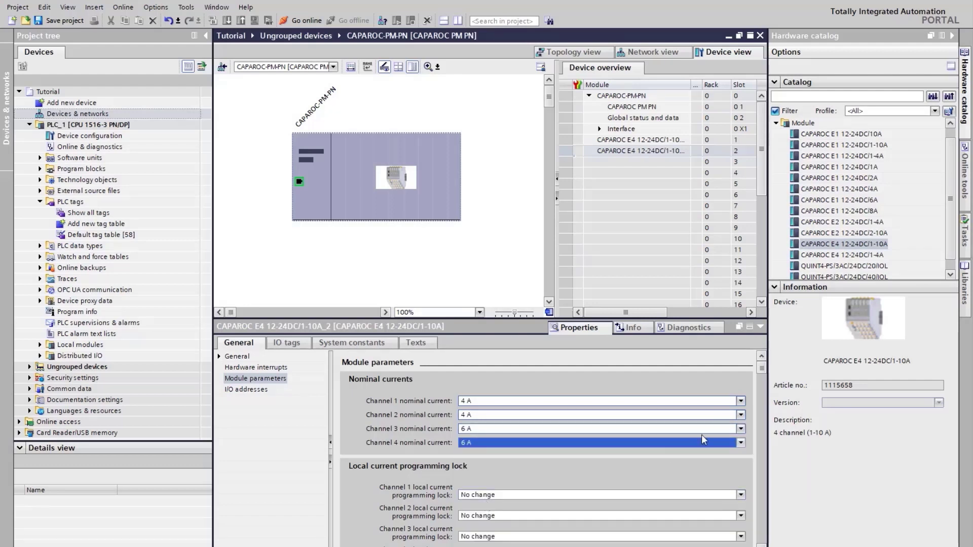
- Drag QUINT4-PS/3AC/24DC/40/IOL from the Module list into slot 17 of the Device overview
{"action": "left_click_drag", "start_coordinate": [761, 370], "coordinate": [651, 284]}
{"action": "left_click", "coordinate": [648, 264]}
{"action": "scroll", "coordinate": [648, 263], "scroll_direction": "down", "scroll_amount": 2}
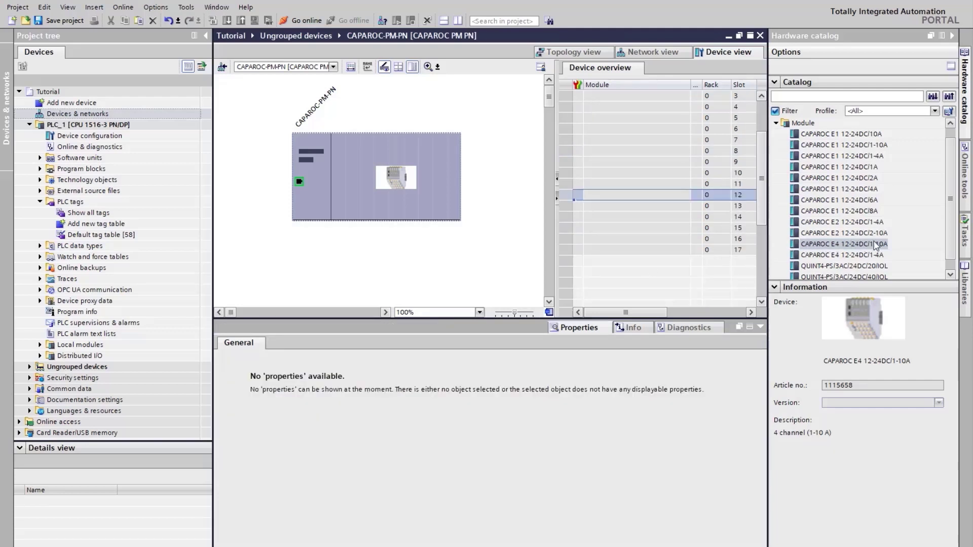
{"action": "left_click", "coordinate": [950, 274]}
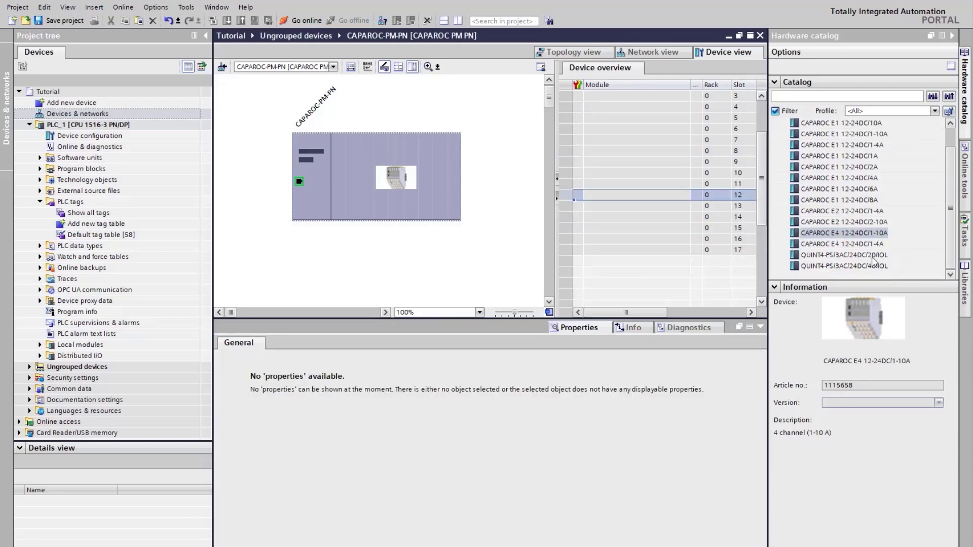
{"action": "left_click", "coordinate": [849, 267]}
{"action": "left_click_drag", "start_coordinate": [852, 268], "coordinate": [661, 255]}
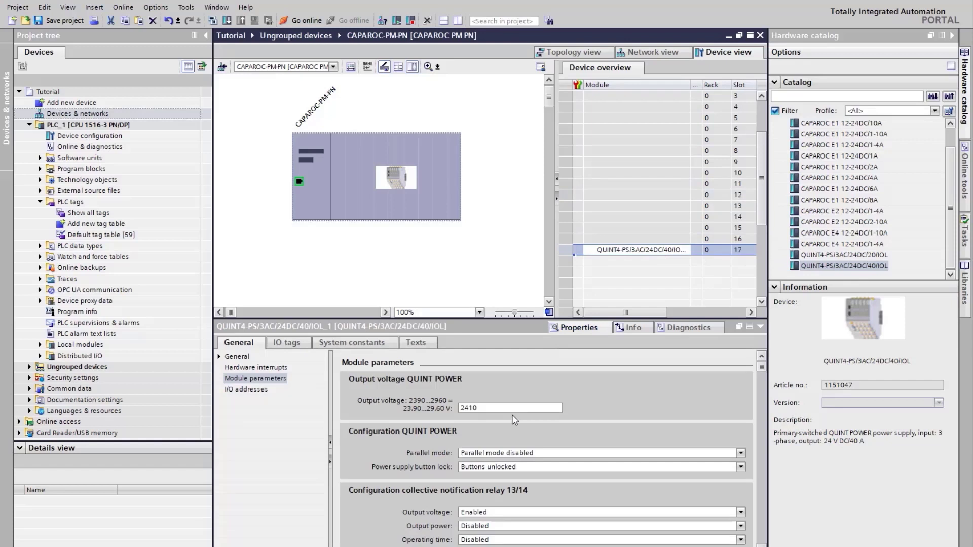
- Replace the QUINT4 output voltage parameter 2410 with 2600
{"action": "left_click", "coordinate": [513, 411]}
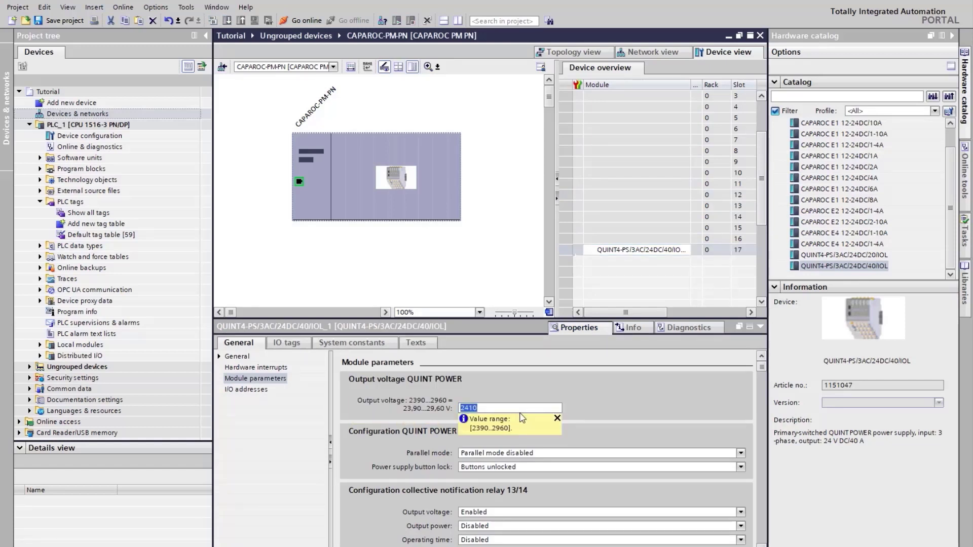
{"action": "type", "text": "2600"}
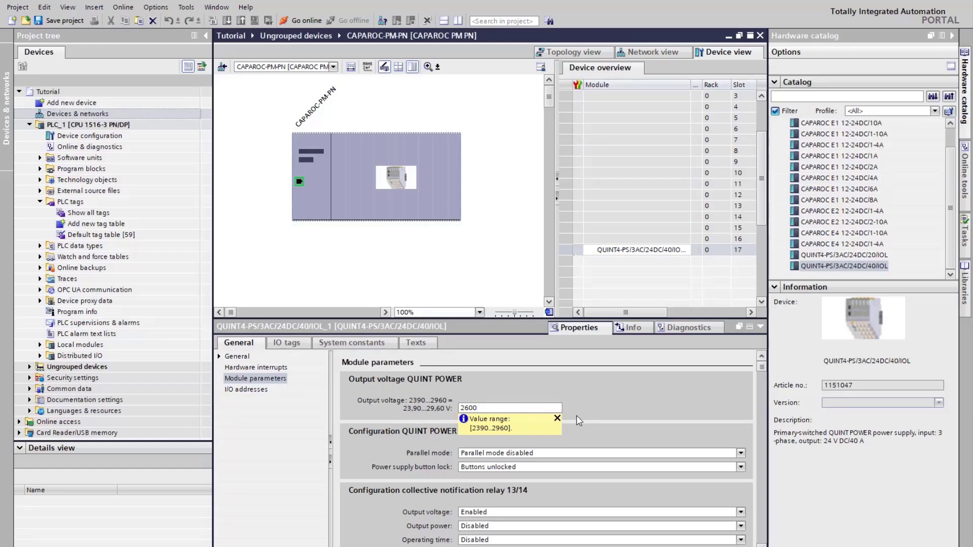
{"action": "left_click", "coordinate": [558, 419]}
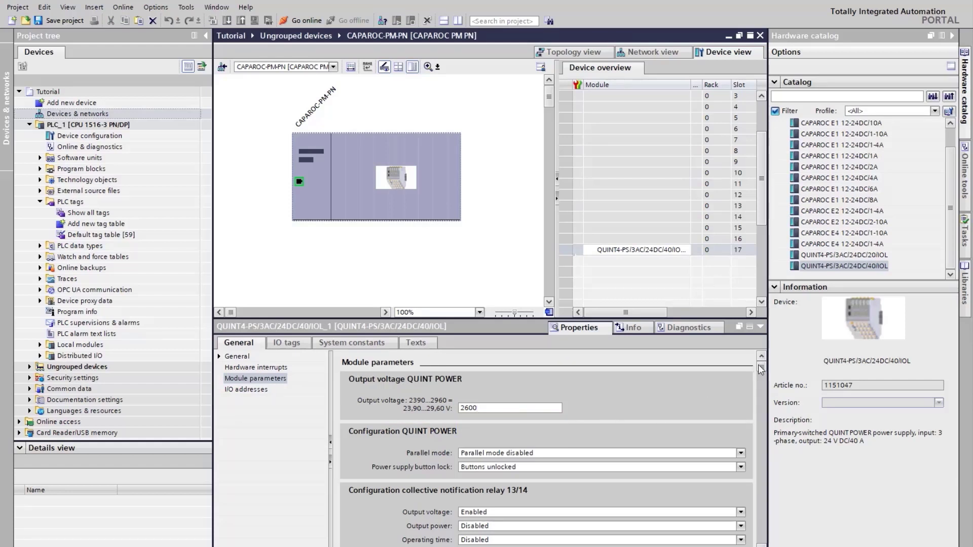
{"action": "left_click_drag", "start_coordinate": [758, 371], "coordinate": [763, 414]}
{"action": "left_click_drag", "start_coordinate": [764, 424], "coordinate": [755, 355]}
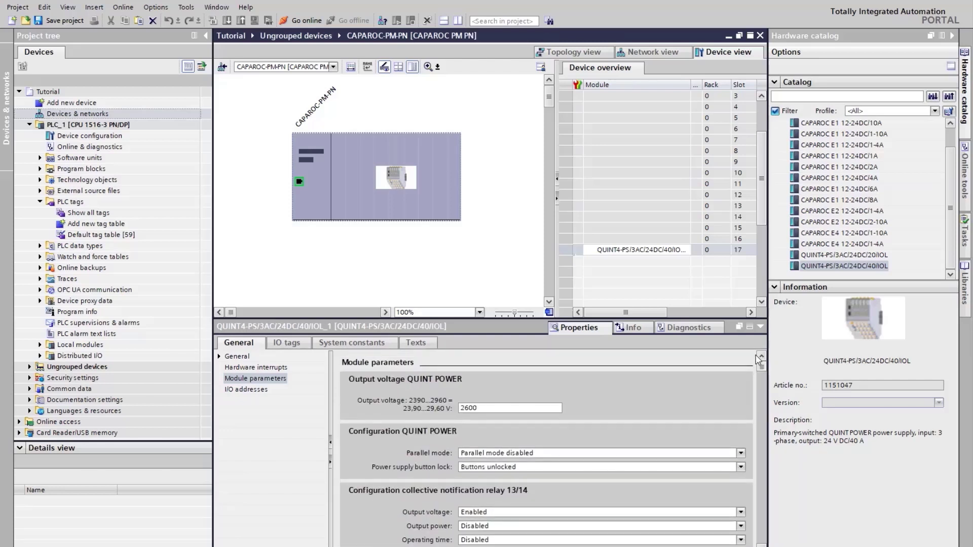
- Check the slot 17 QUINT4's input addresses 29...30, then open PLC_1's Show all tags
{"action": "left_click", "coordinate": [704, 300]}
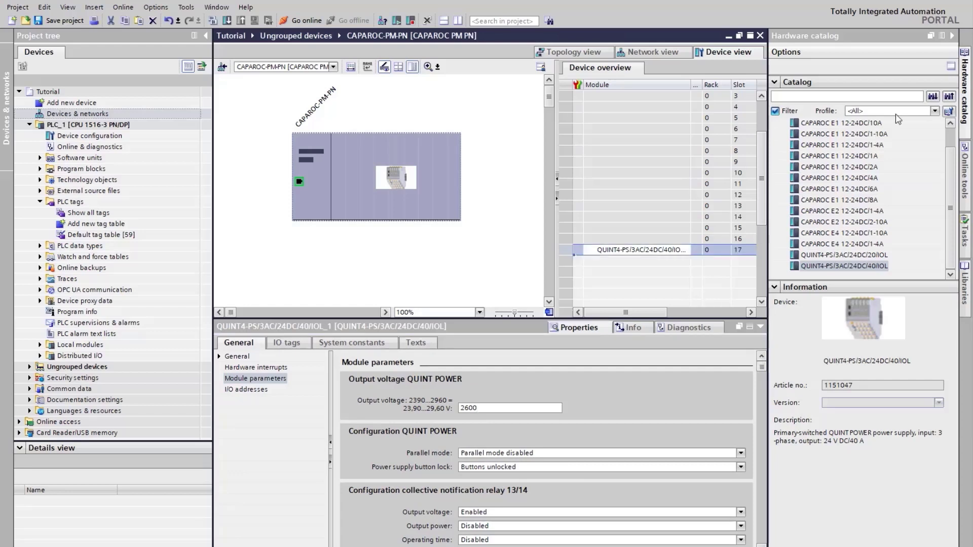
{"action": "left_click", "coordinate": [964, 89]}
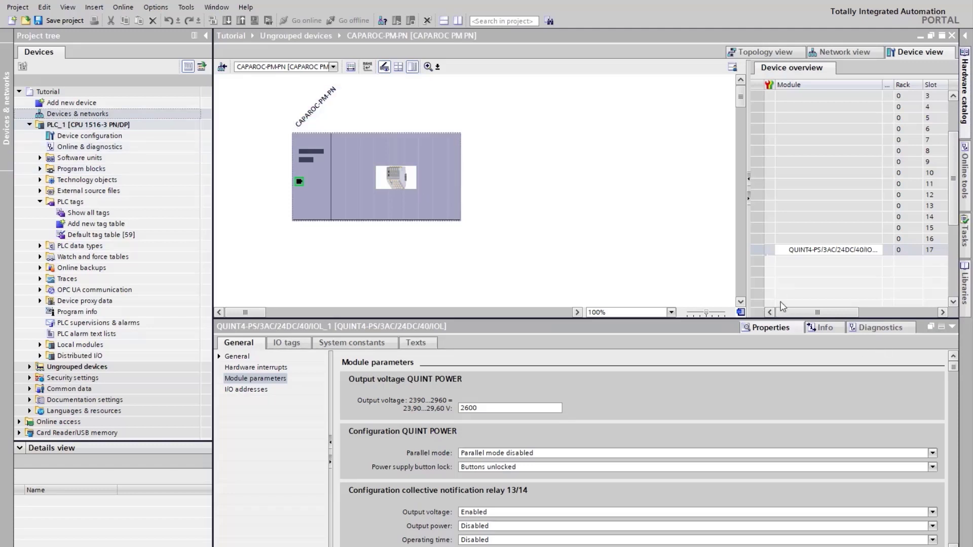
{"action": "left_click_drag", "start_coordinate": [747, 286], "coordinate": [629, 286]}
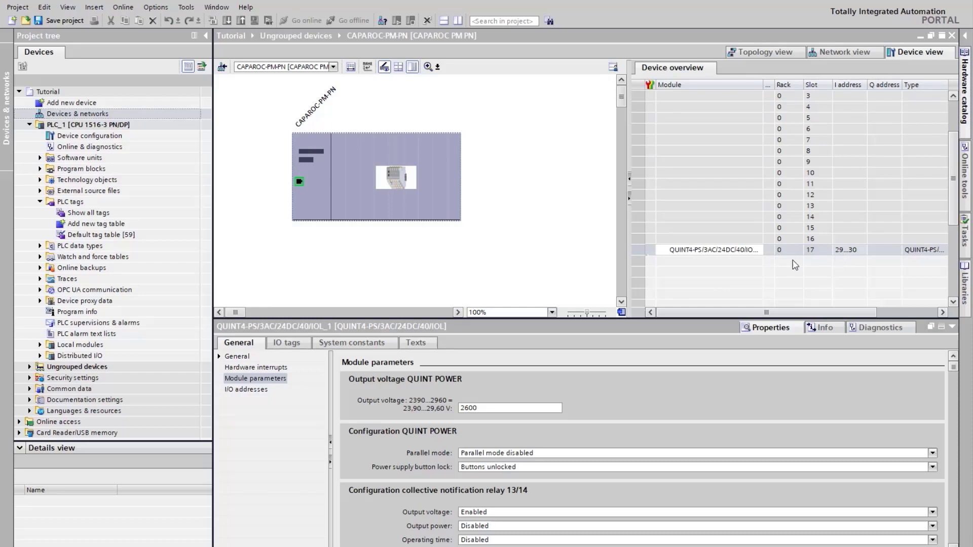
{"action": "double_click", "coordinate": [98, 215]}
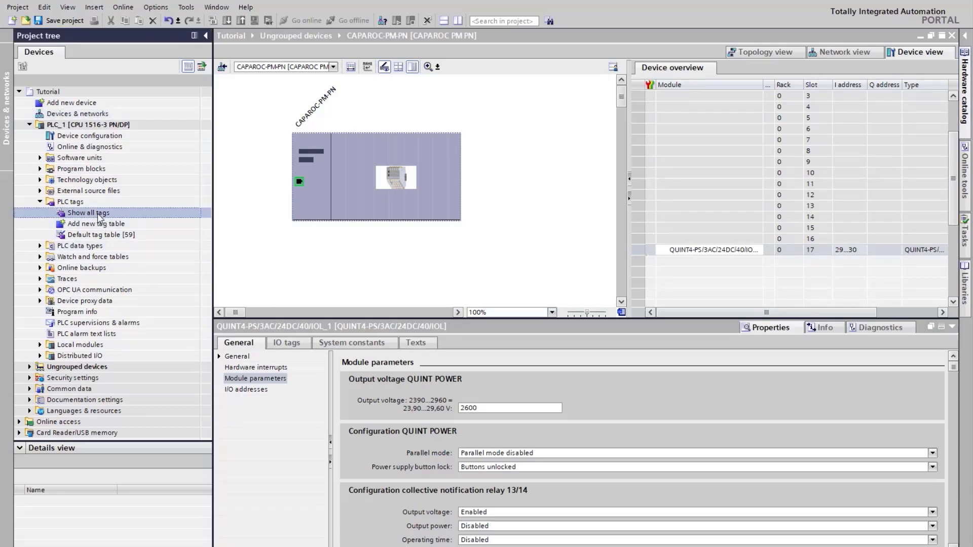
- Add a new PLC tag named QUINT_POWER_STATUS_REGISTER with data type Word
{"action": "left_click", "coordinate": [280, 105]}
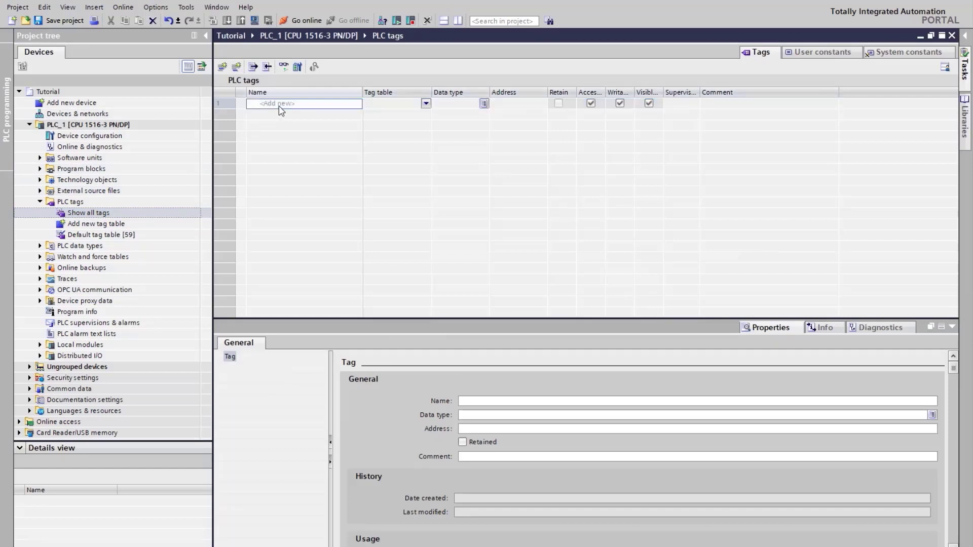
{"action": "left_click", "coordinate": [279, 106]}
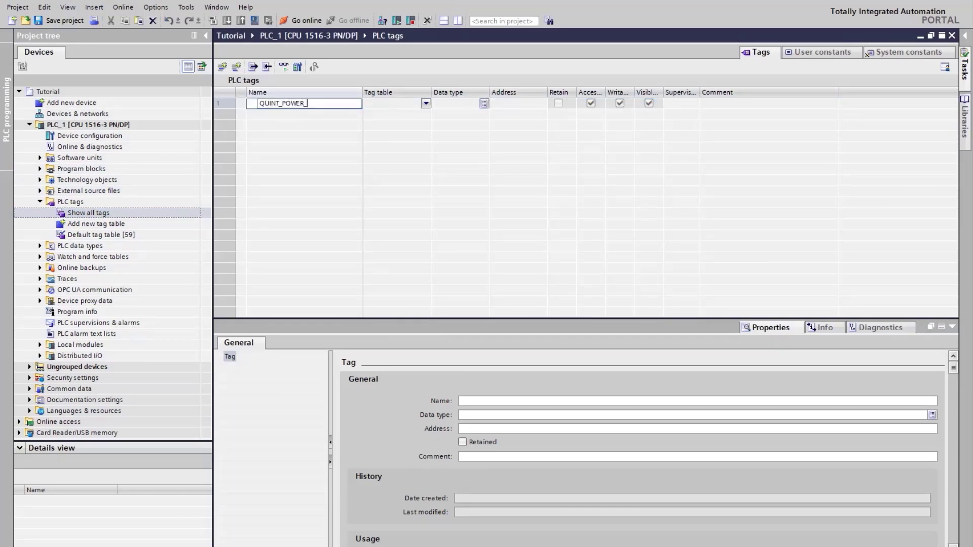
{"action": "type", "text": "QUINT_POWER_STATUS_REGISTER"}
{"action": "key", "text": "Return"}
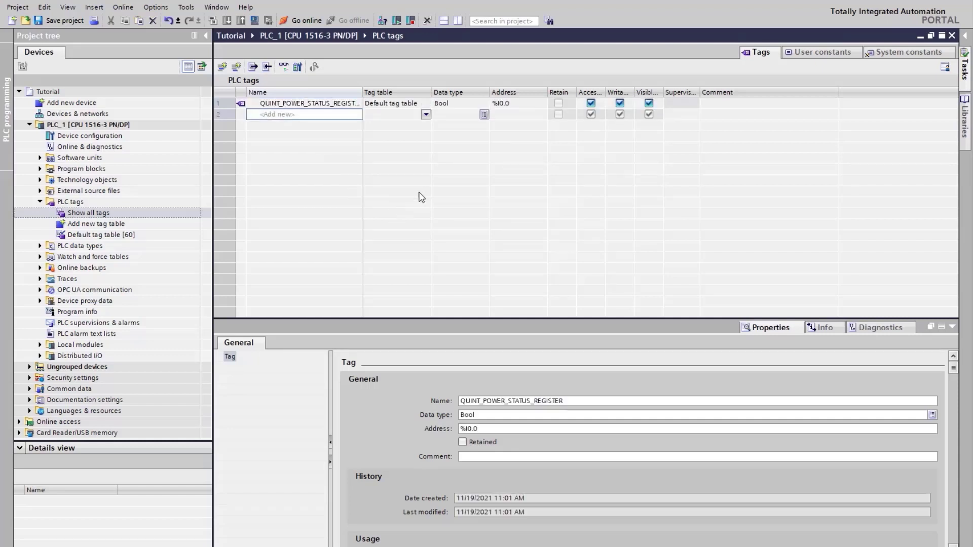
{"action": "left_click", "coordinate": [451, 108]}
{"action": "type", "text": "word"}
{"action": "key", "text": "Return"}
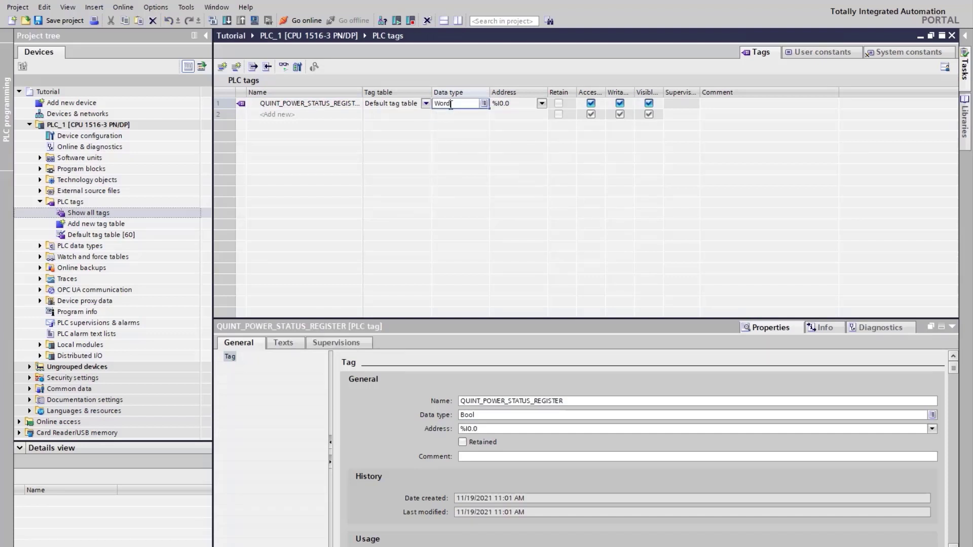
{"action": "key", "text": "Return"}
- Give the tag address %IW29 and return to Devices & networks
{"action": "left_click", "coordinate": [516, 104]}
{"action": "left_click", "coordinate": [516, 104]}
{"action": "type", "text": "W2"}
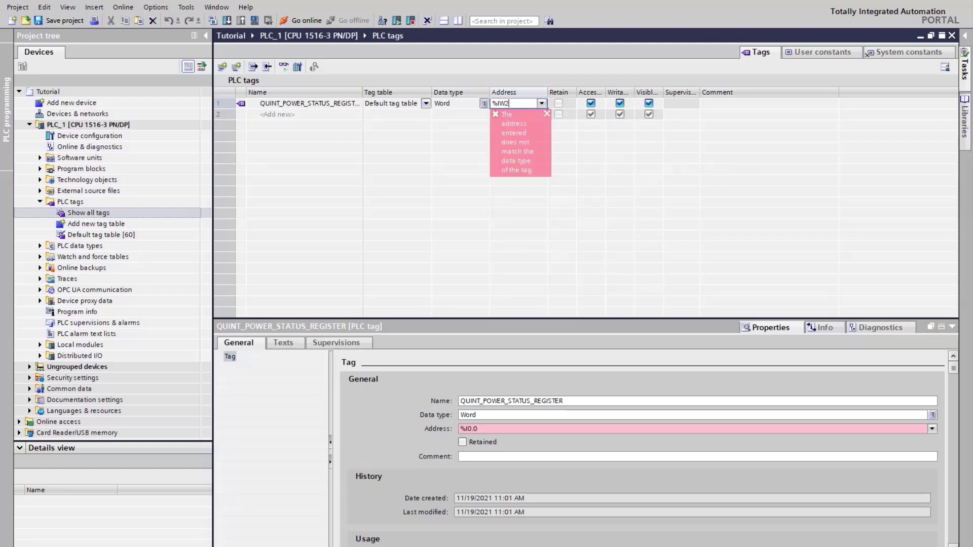
{"action": "type", "text": "9"}
{"action": "key", "text": "Return"}
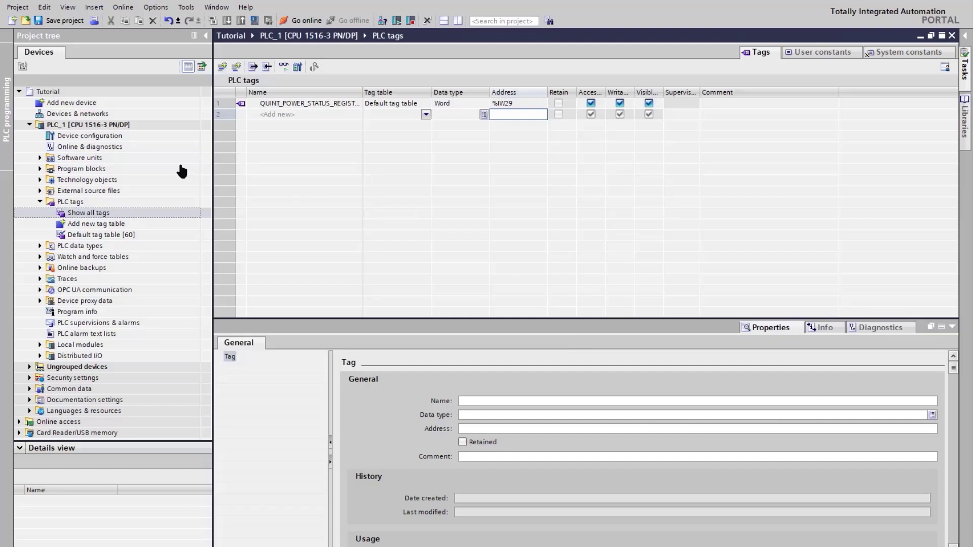
{"action": "double_click", "coordinate": [79, 114]}
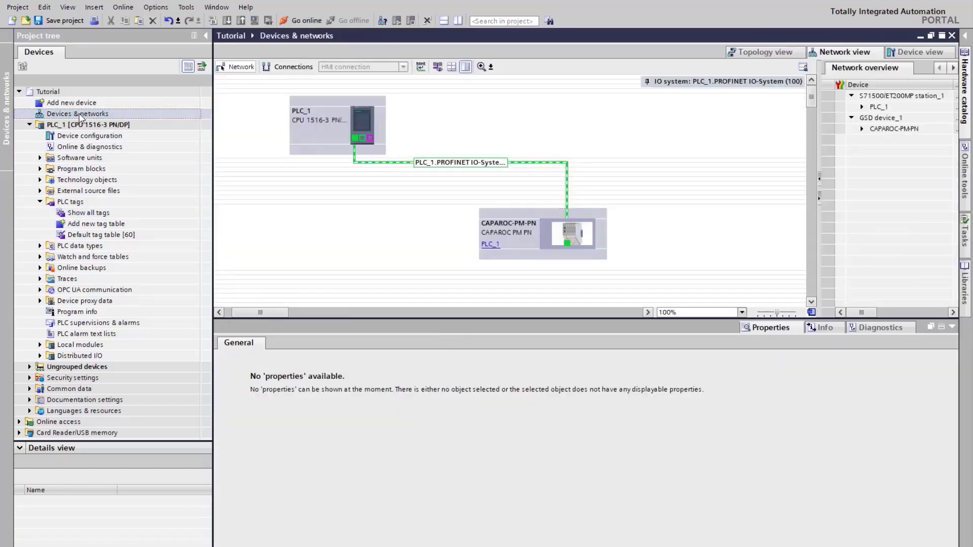
- Compile only the changed hardware and software of PLC_1, ending with 0 errors and 3 warnings
{"action": "right_click", "coordinate": [76, 125]}
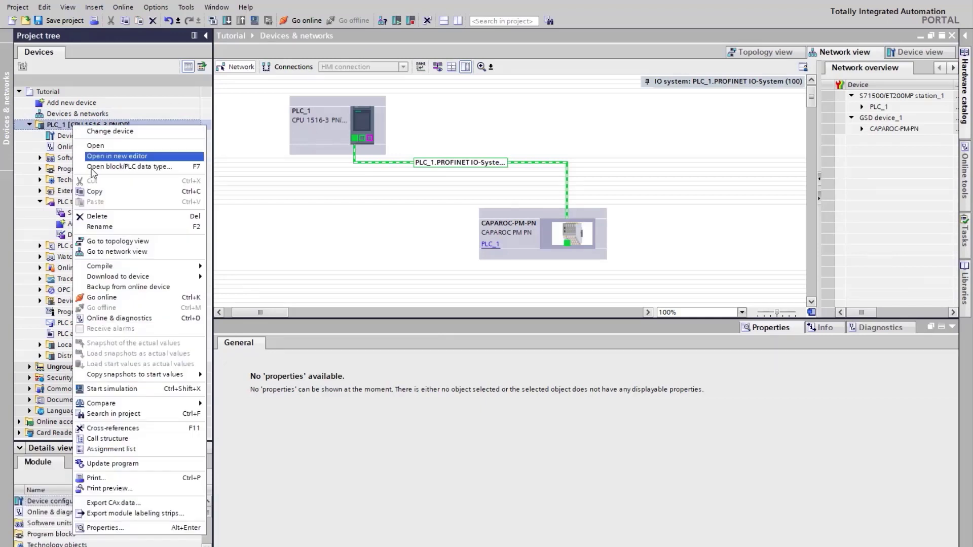
{"action": "mouse_move", "coordinate": [114, 267]}
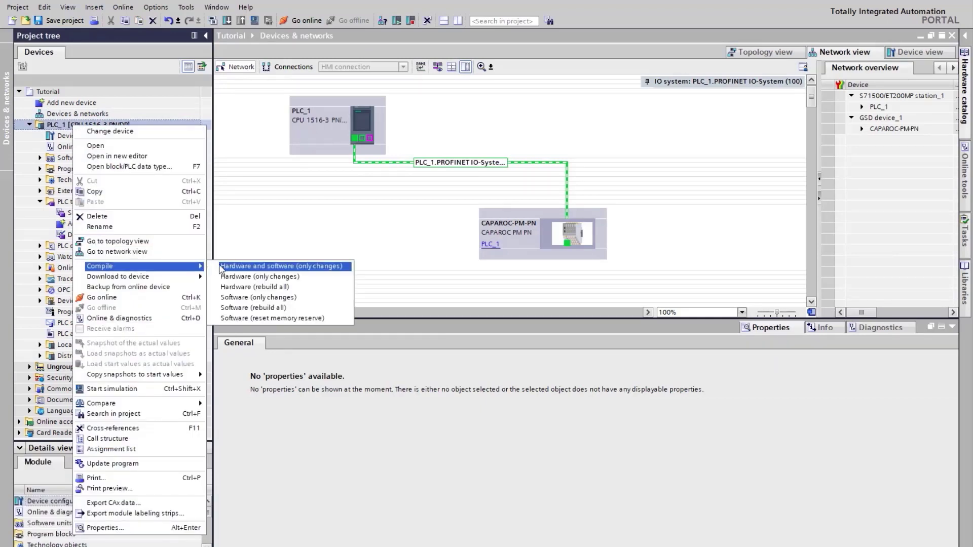
{"action": "left_click", "coordinate": [236, 269]}
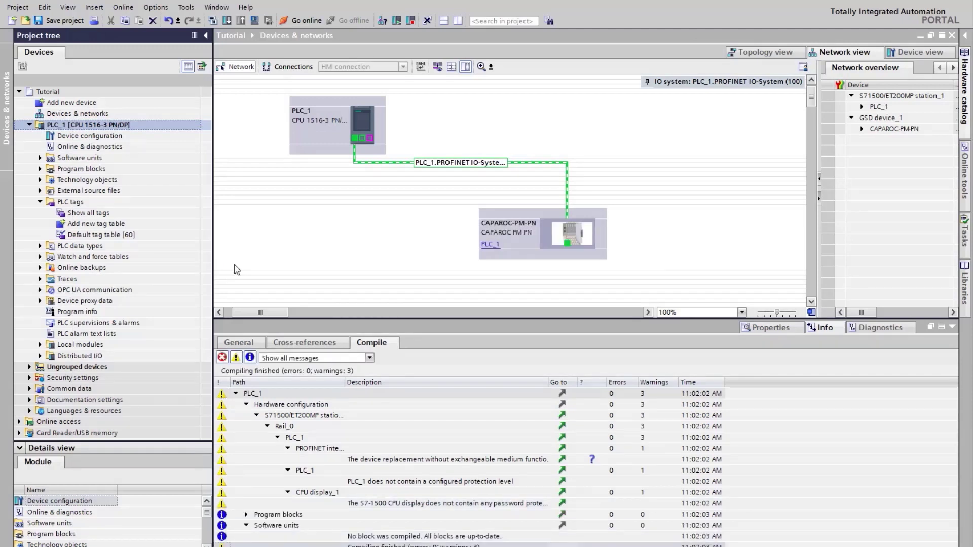
- Download PLC_1's changed hardware and software to the PLC at 192.168.16.44 and finish the load
{"action": "right_click", "coordinate": [128, 128]}
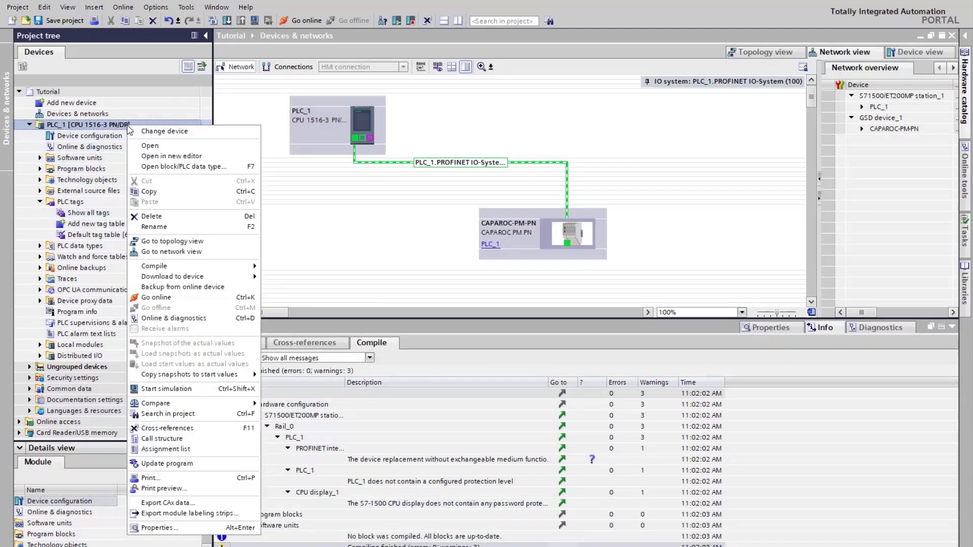
{"action": "mouse_move", "coordinate": [191, 278]}
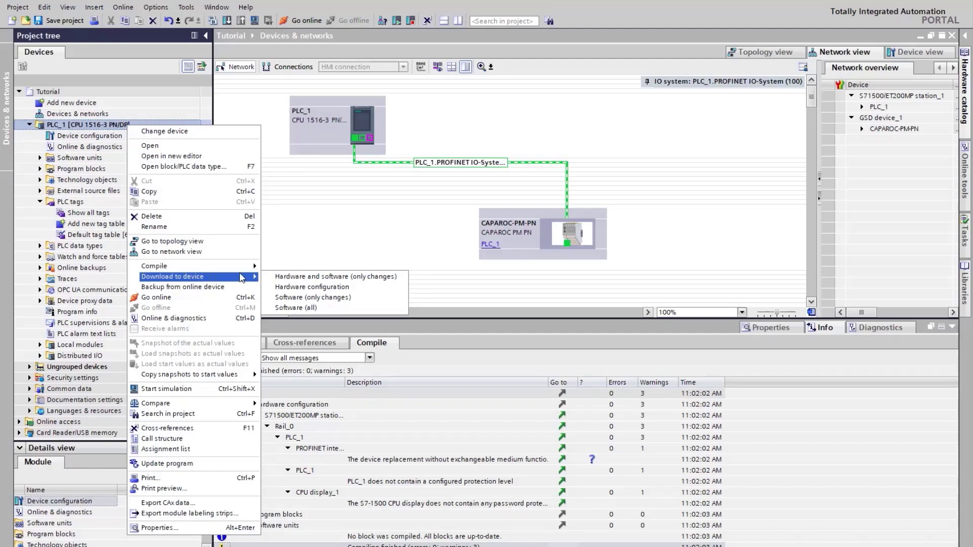
{"action": "left_click", "coordinate": [297, 279]}
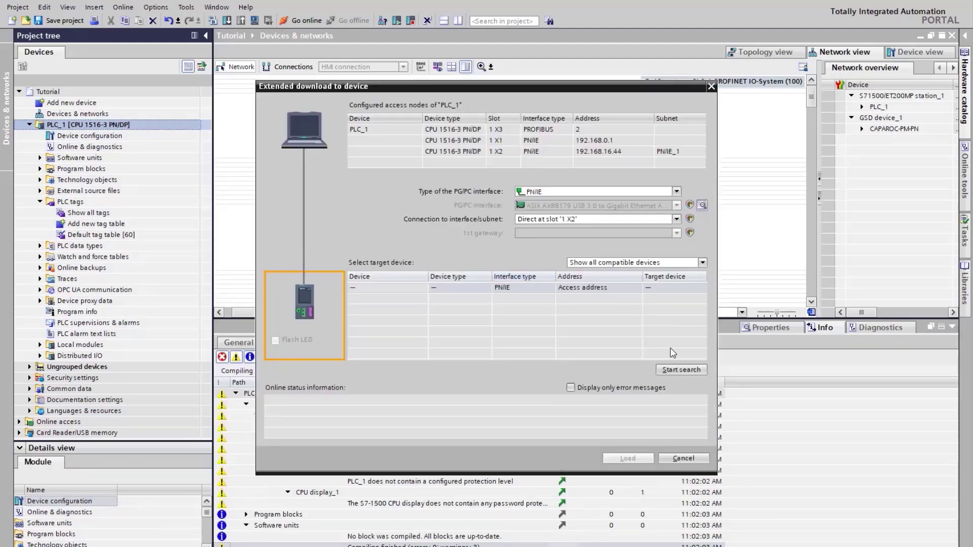
{"action": "left_click", "coordinate": [680, 371]}
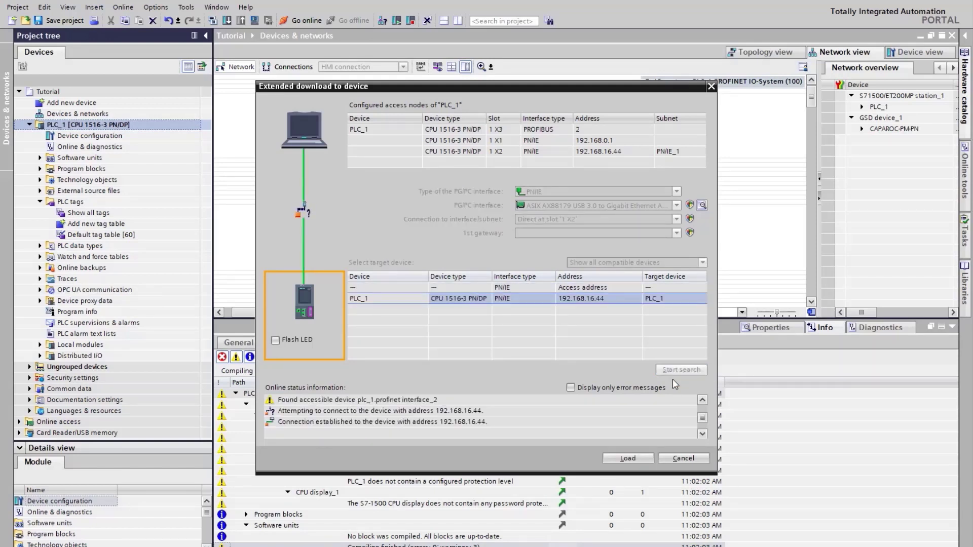
{"action": "left_click", "coordinate": [626, 458]}
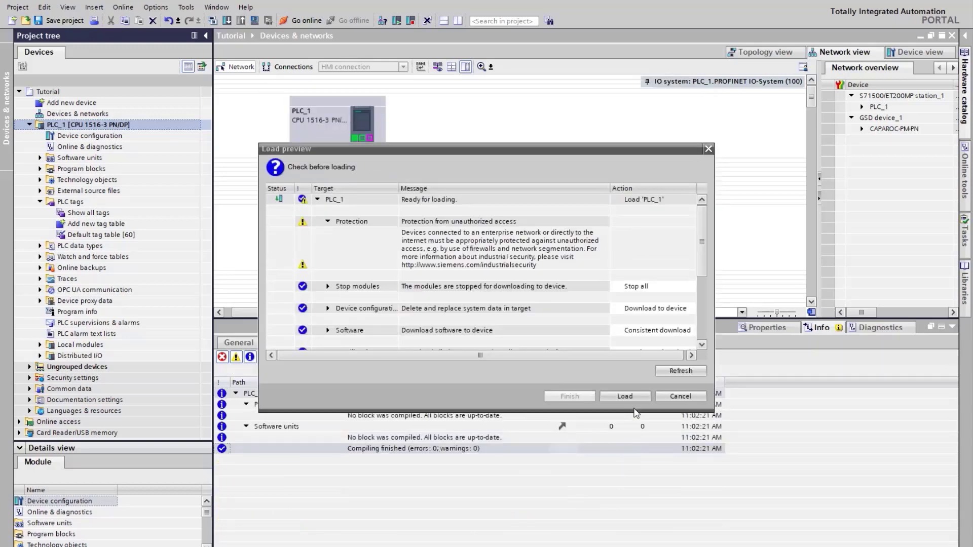
{"action": "left_click", "coordinate": [627, 396]}
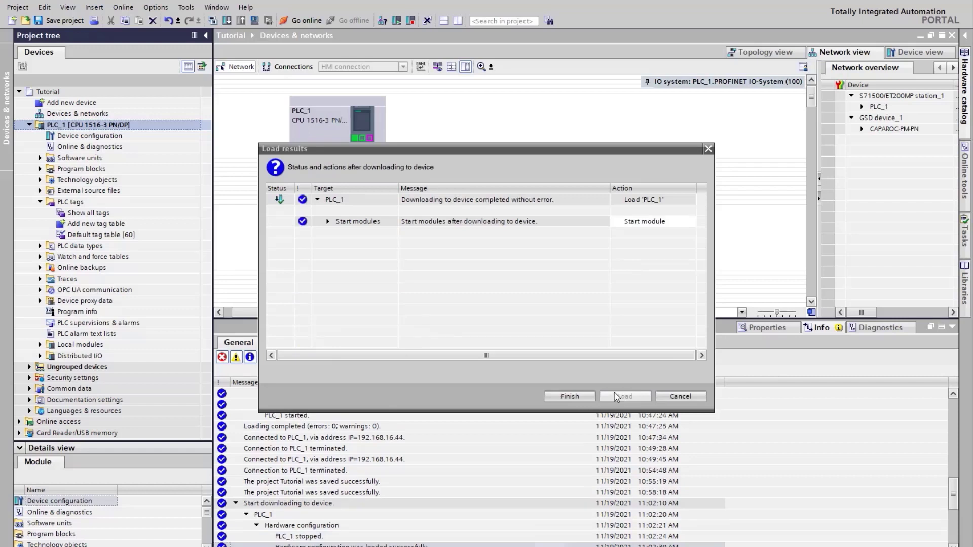
{"action": "left_click", "coordinate": [578, 394]}
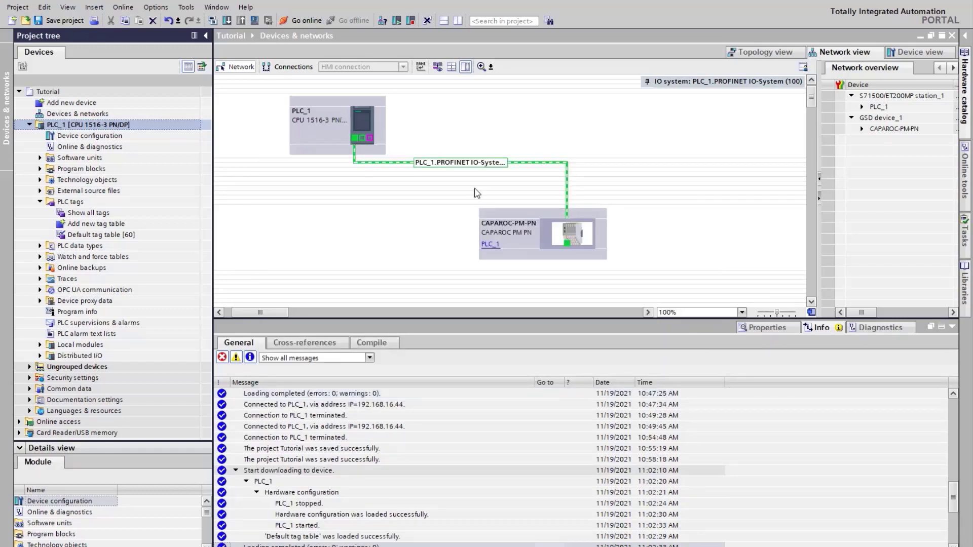
- Go online and inspect the CAPAROC-PM-PN modules, selecting the slot 17 QUINT4-PS supply
{"action": "left_click", "coordinate": [304, 23]}
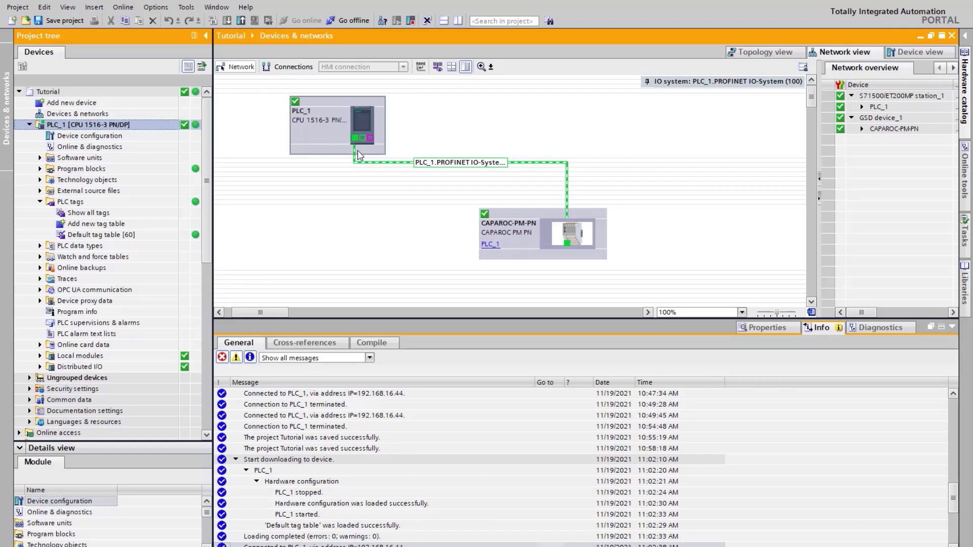
{"action": "double_click", "coordinate": [573, 238]}
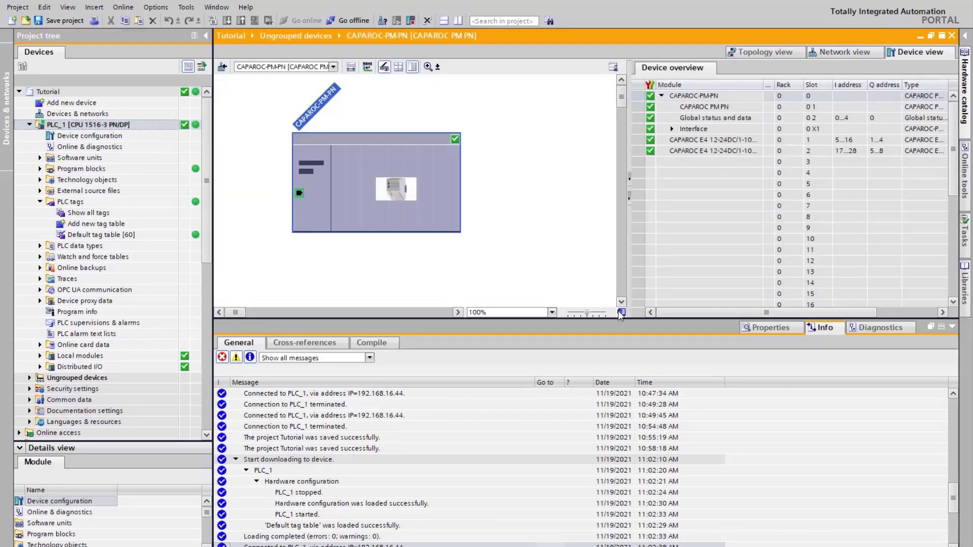
{"action": "left_click_drag", "start_coordinate": [615, 318], "coordinate": [622, 370]}
{"action": "left_click", "coordinate": [711, 318]}
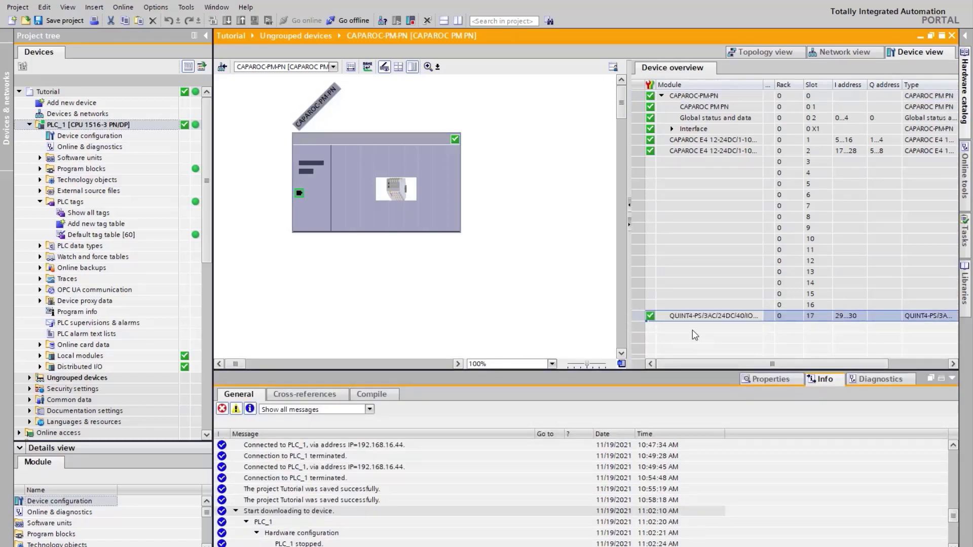
{"action": "left_click", "coordinate": [109, 214]}
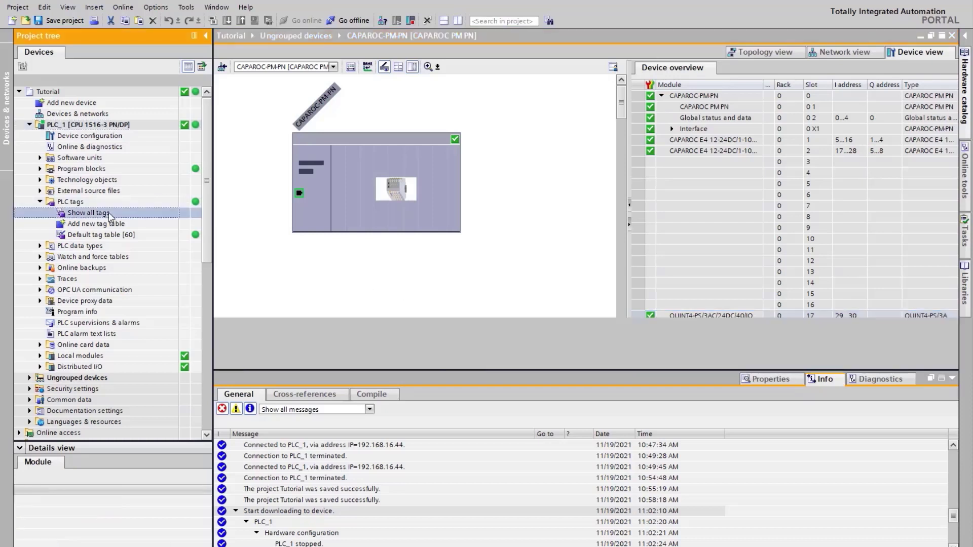
- Monitor all PLC tags live, showing QUINT_POWER_STATUS_REGISTER at %IW29 reading 16#1210
{"action": "double_click", "coordinate": [109, 215]}
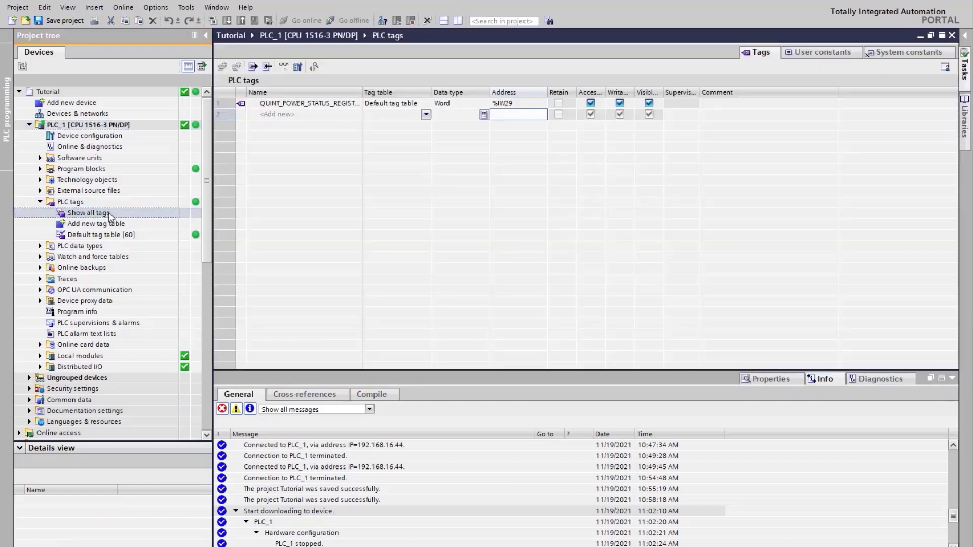
{"action": "left_click", "coordinate": [283, 66]}
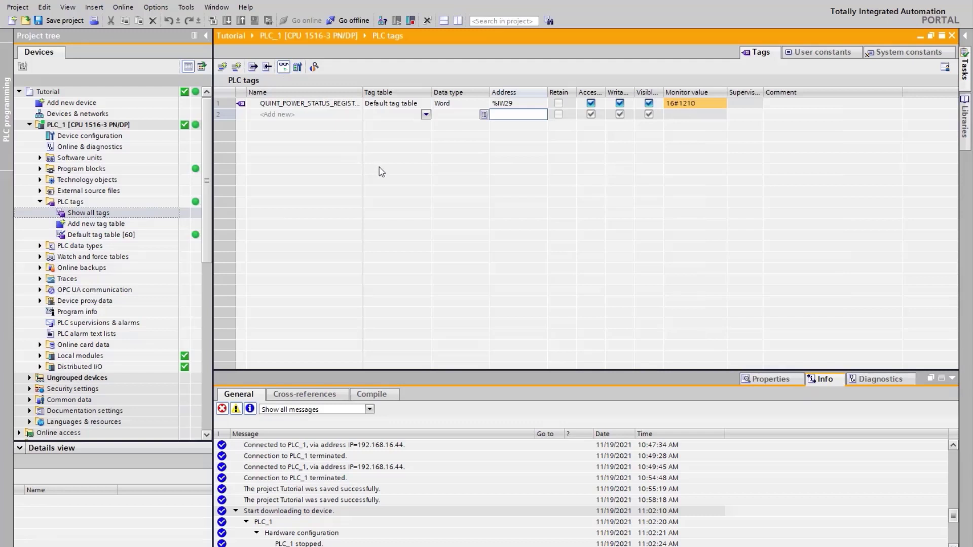
{"action": "left_click", "coordinate": [346, 105]}
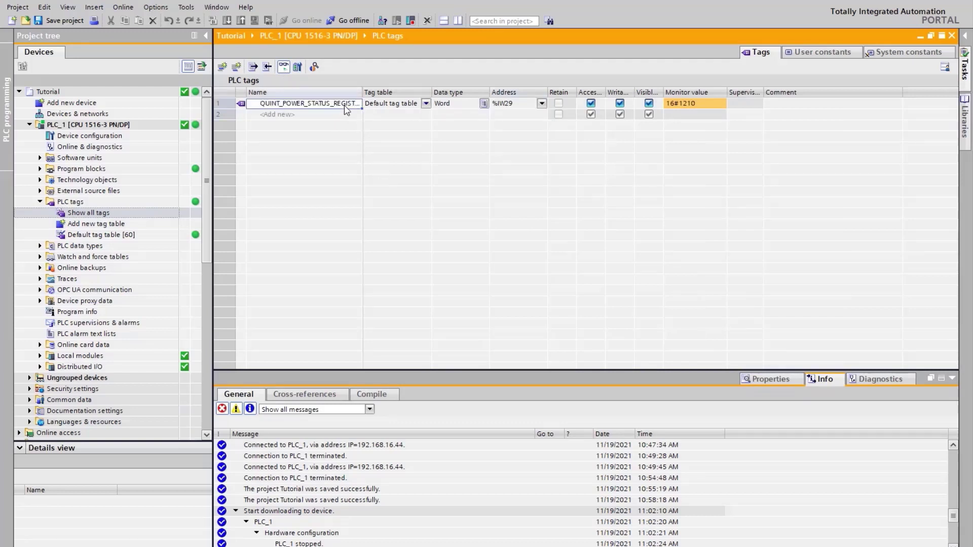